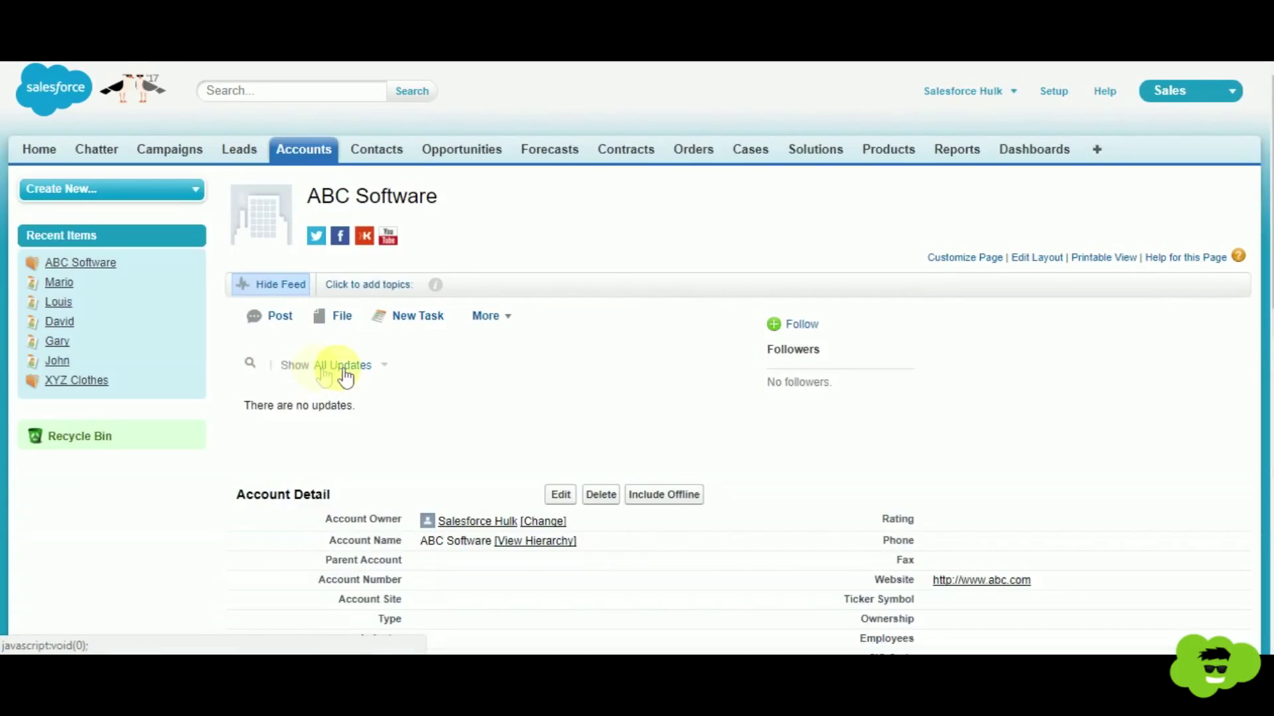
# Check the account details, including the Website field, of the ABC Software account and the XYZ Clothes account
pyautogui.scroll(-2, 941, 395)
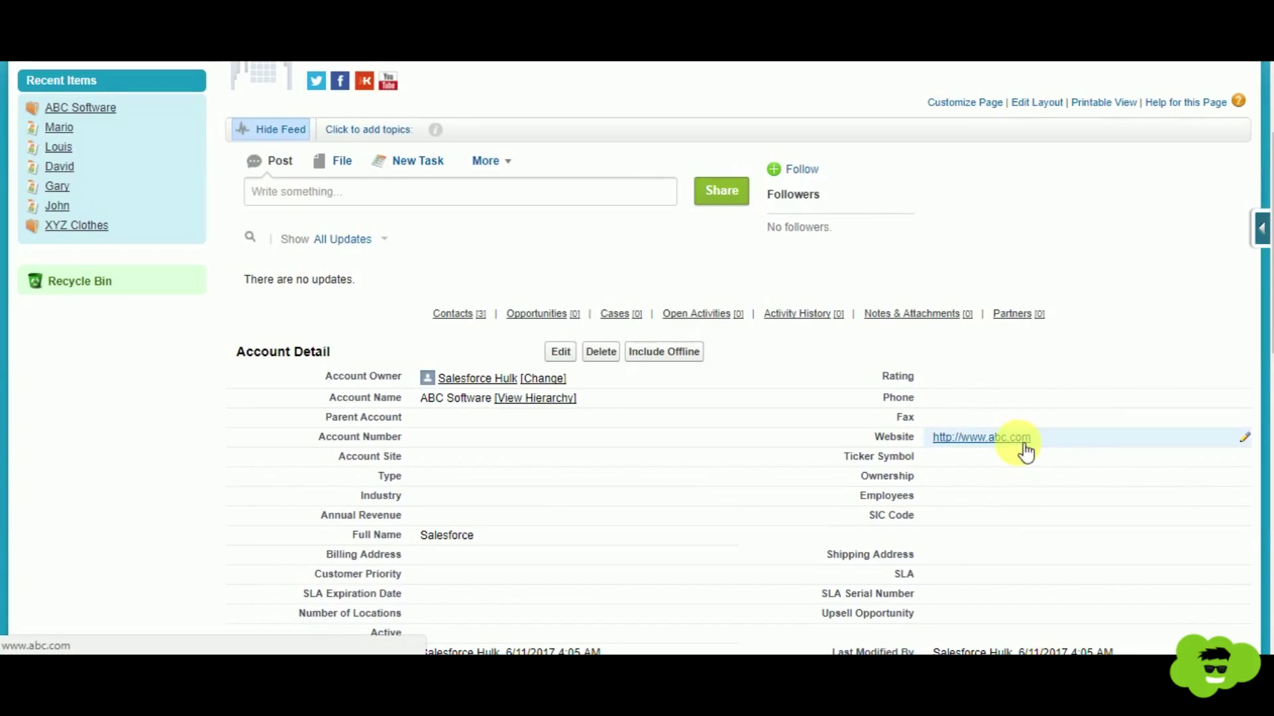
pyautogui.scroll(2, 371, 219)
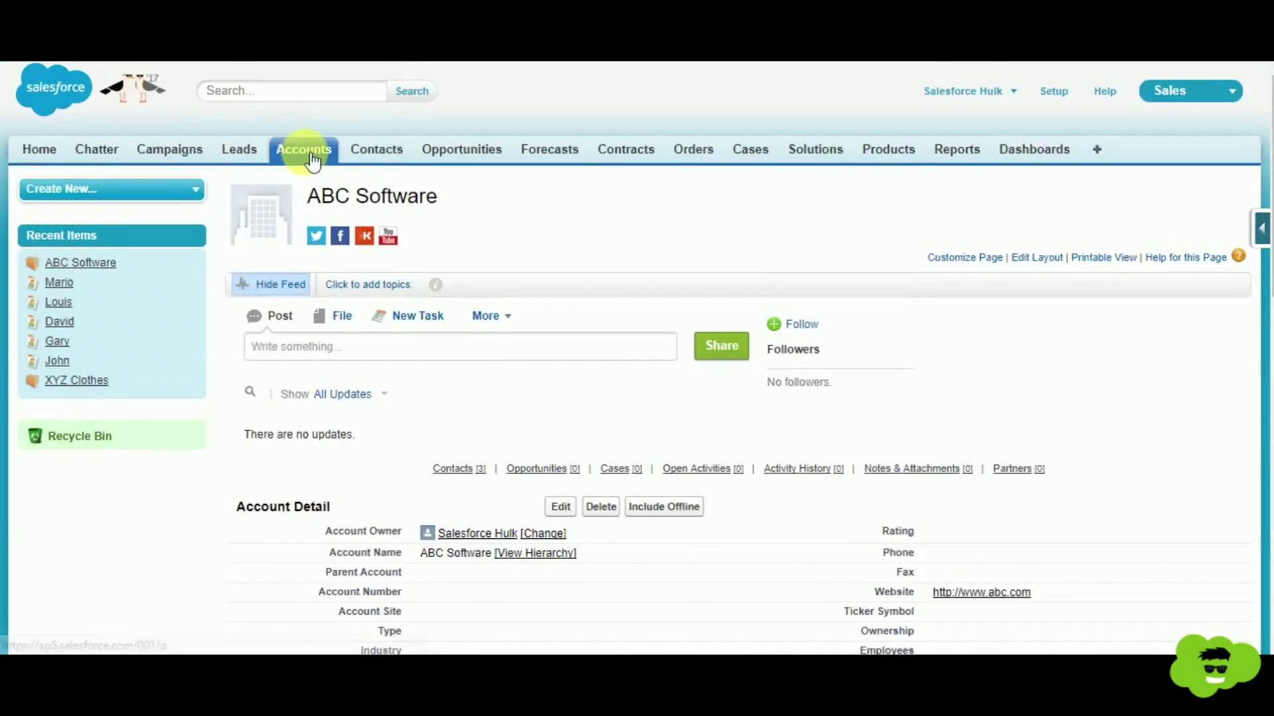
pyautogui.click(312, 157)
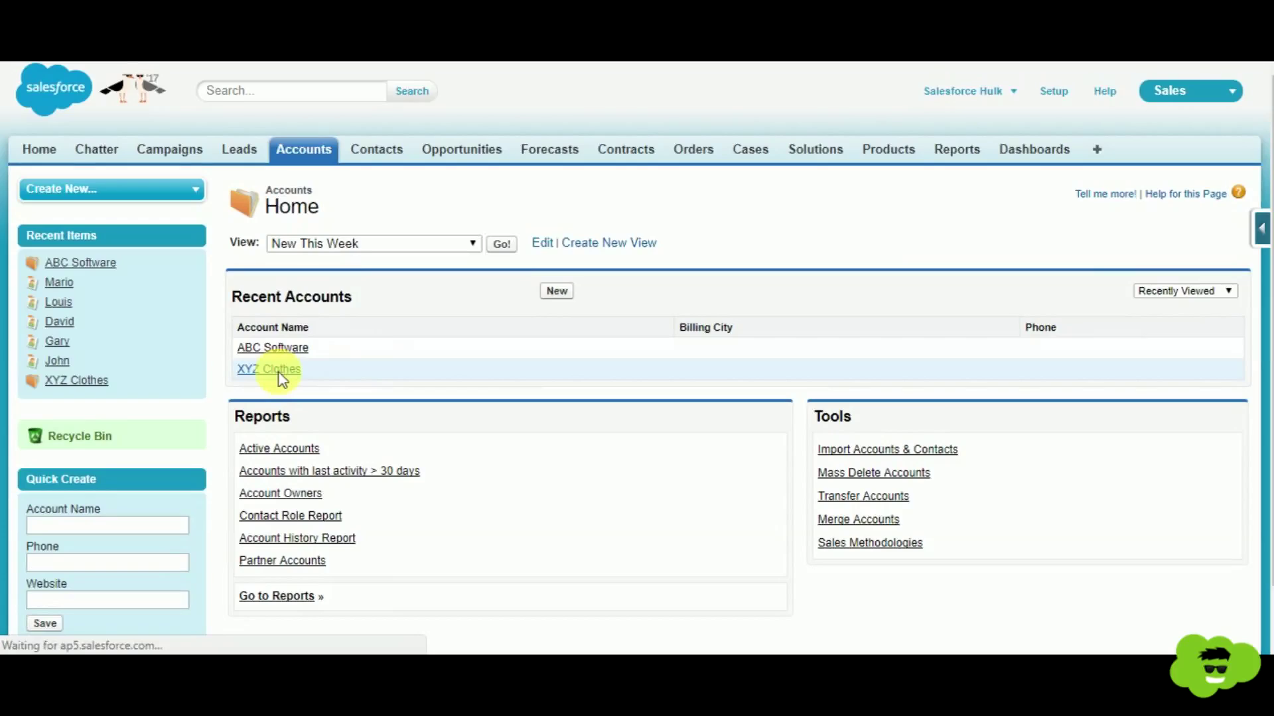
pyautogui.scroll(-2, 1049, 455)
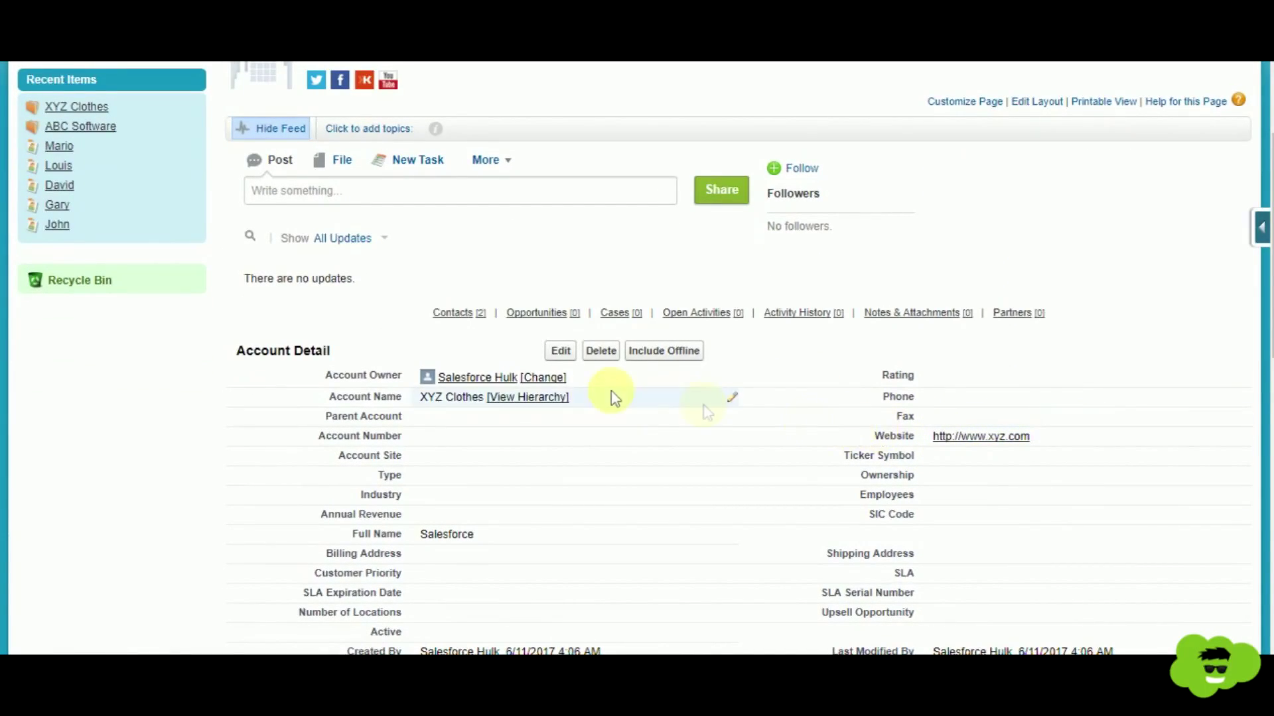
# Open the first contact listed under the XYZ Clothes account and check its detail fields for website information
pyautogui.scroll(-8, 611, 391)
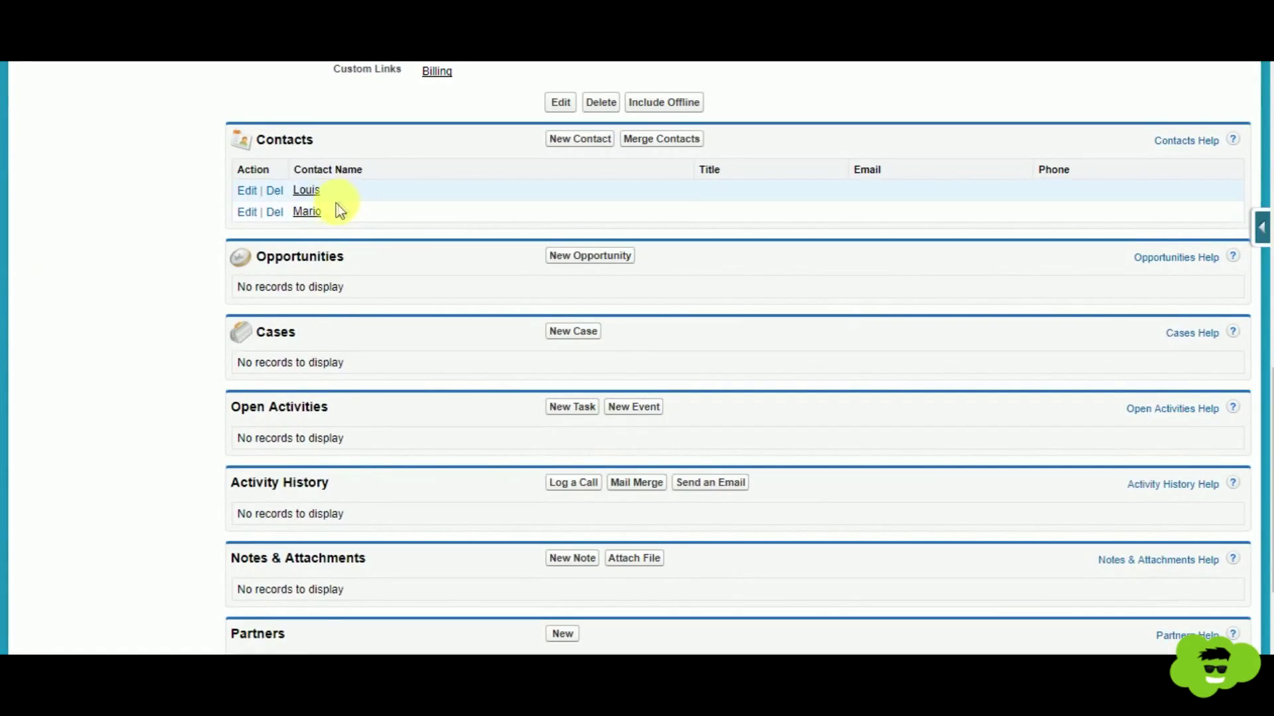
pyautogui.click(307, 191)
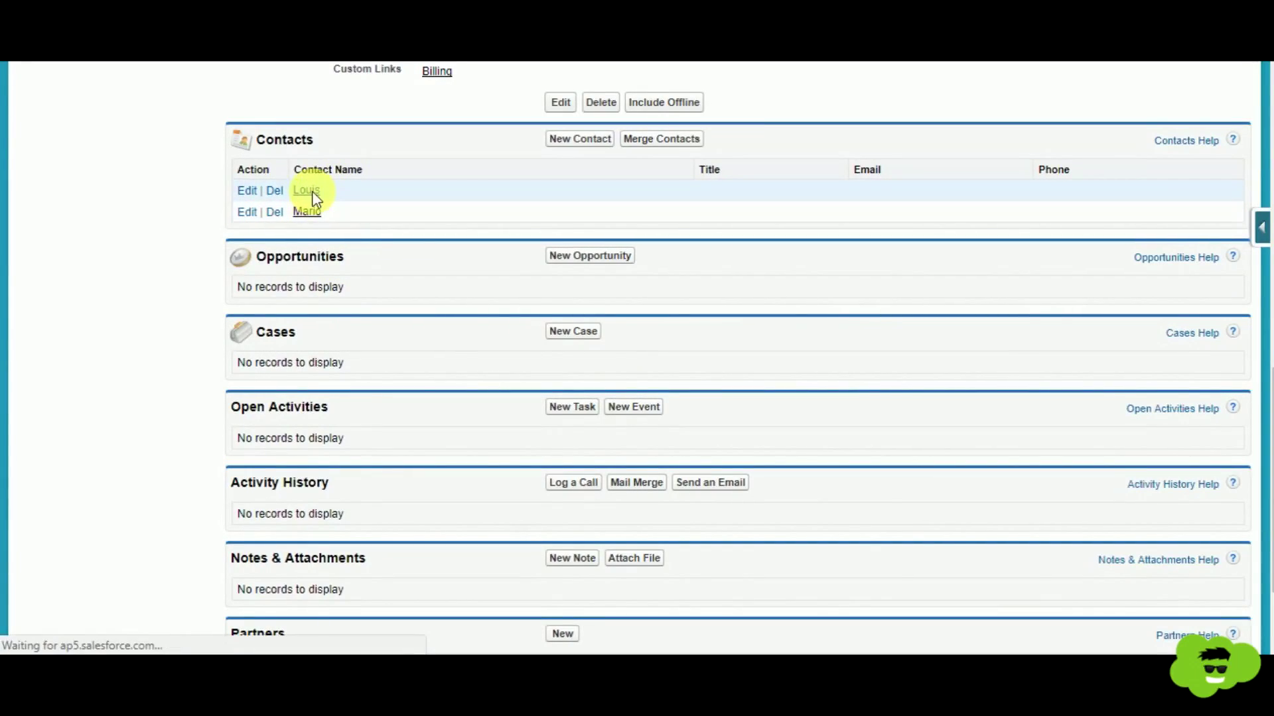
pyautogui.scroll(-2, 664, 318)
pyautogui.scroll(-2, 676, 328)
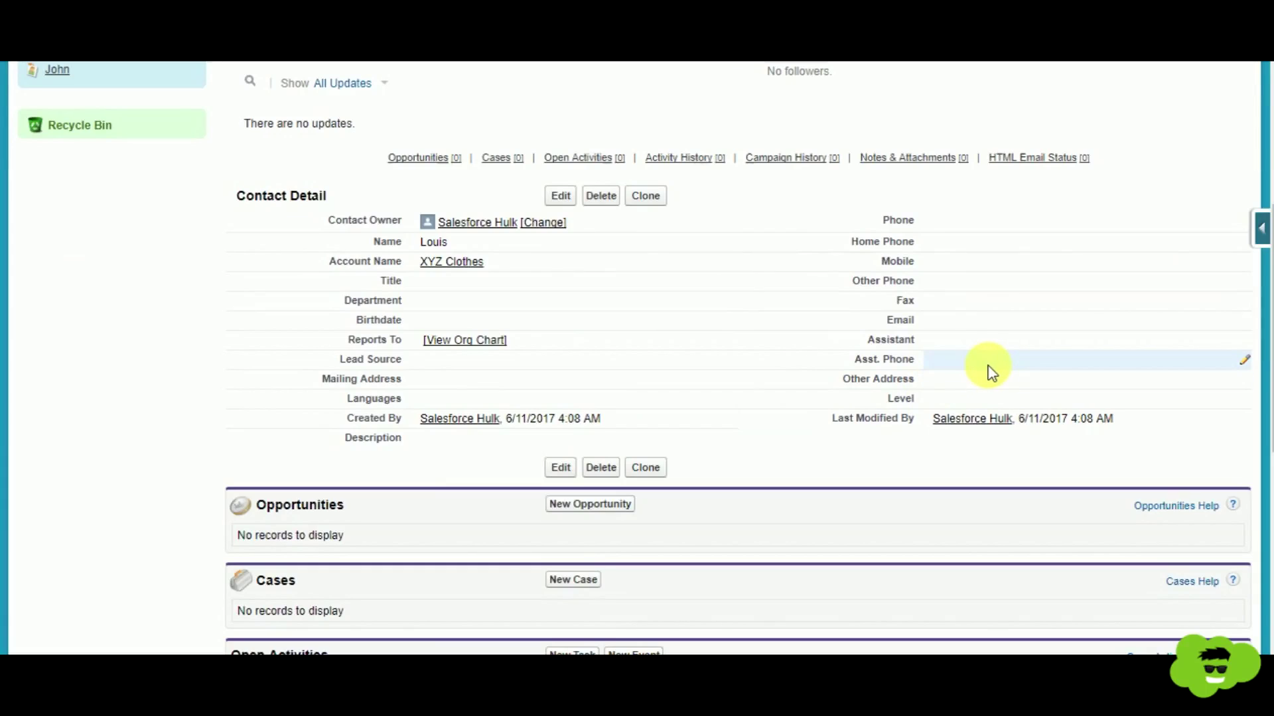
pyautogui.scroll(2, 805, 378)
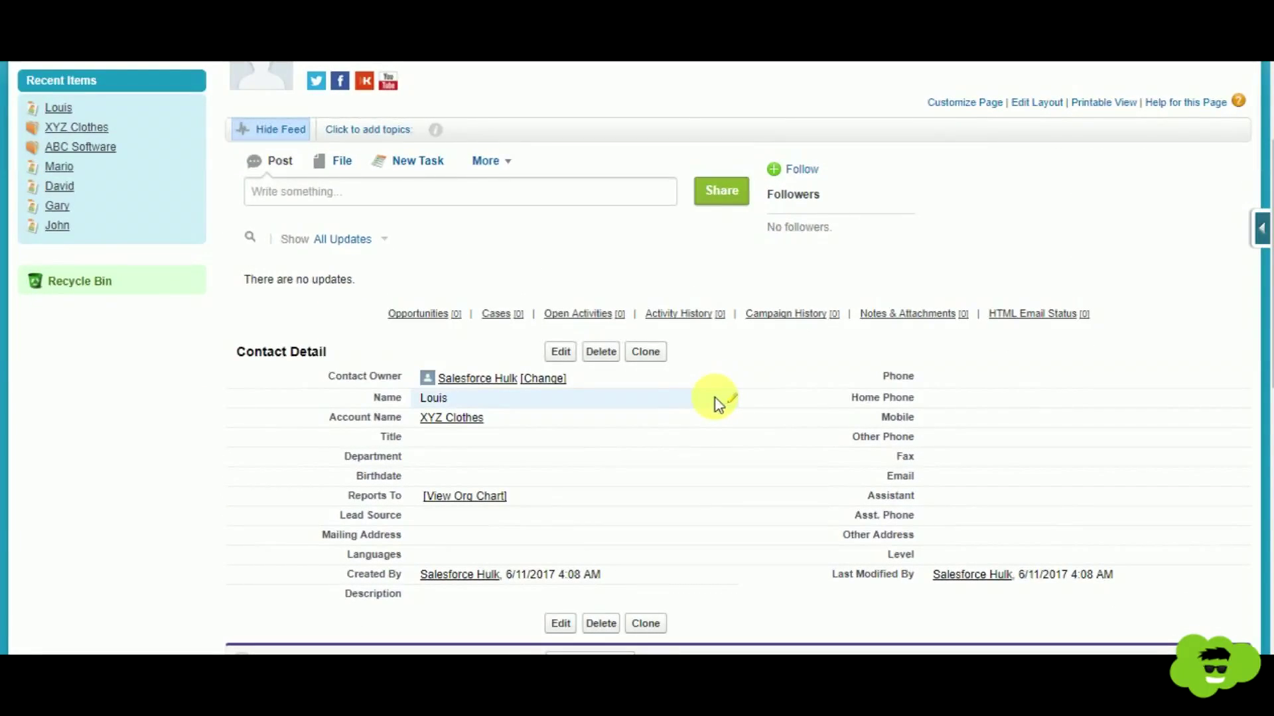
pyautogui.scroll(2, 631, 426)
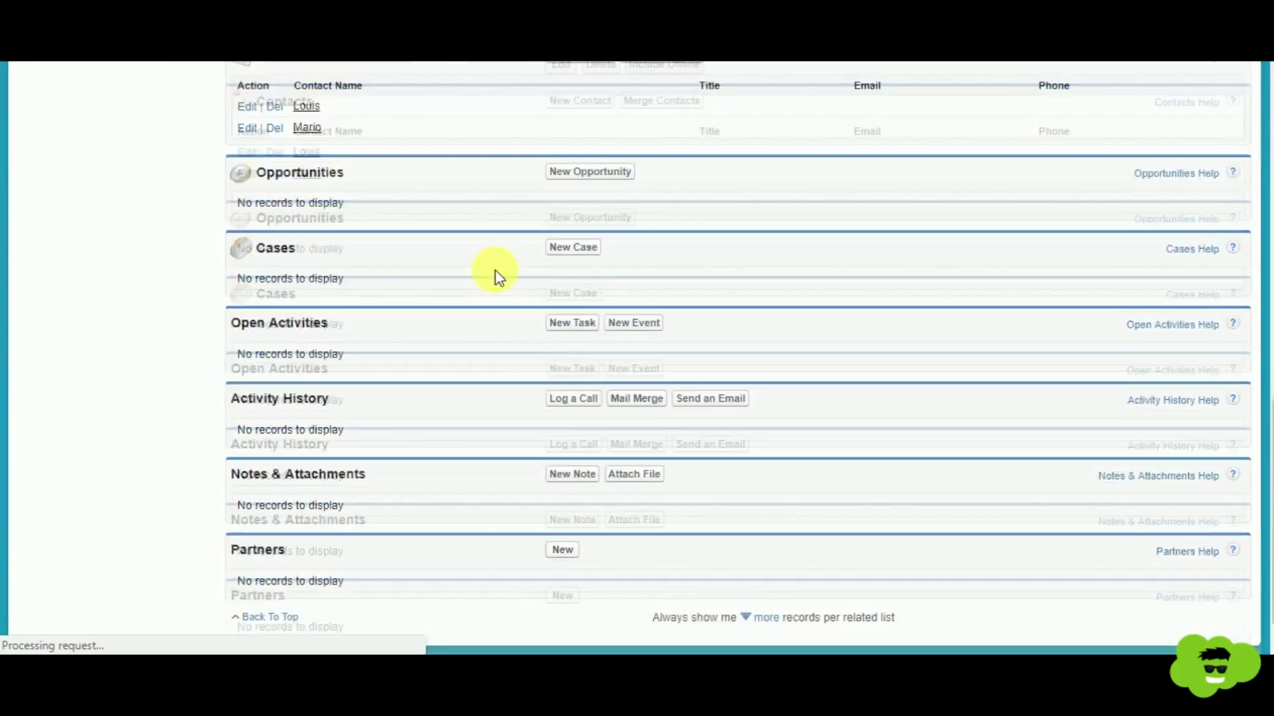
# Open the second contact listed under the XYZ Clothes account and examine its detail fields
pyautogui.click(300, 103)
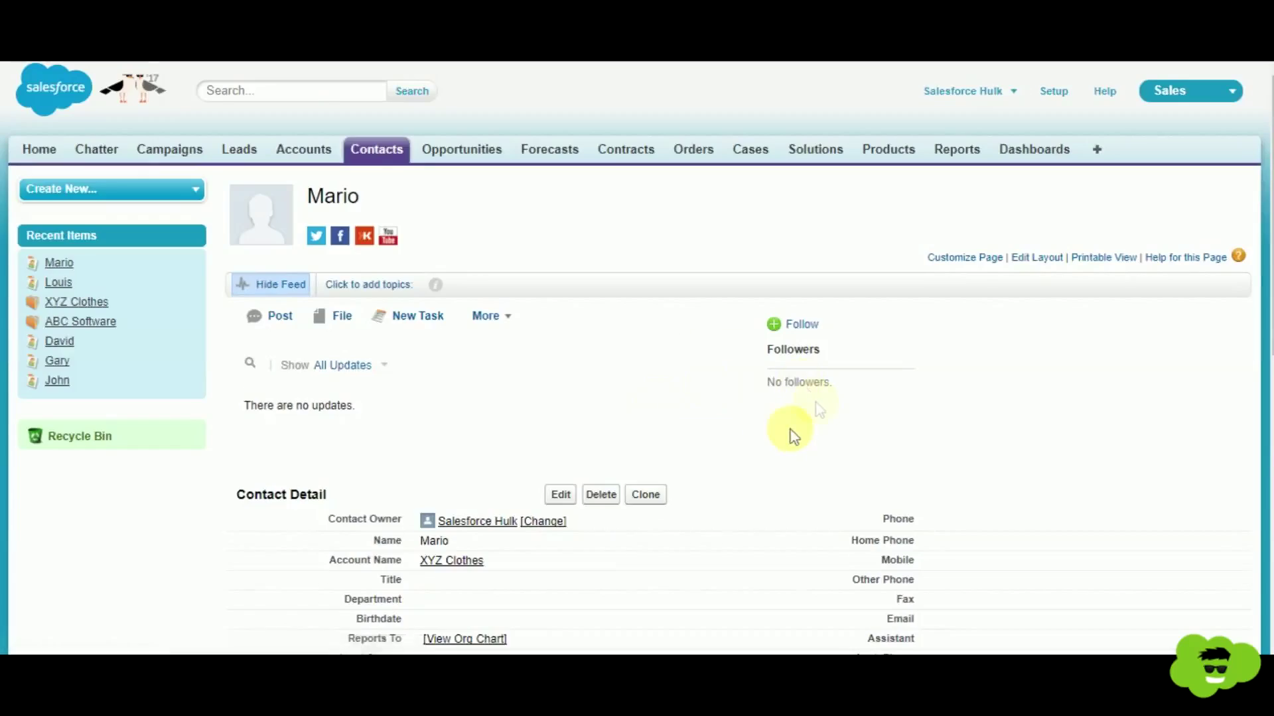
pyautogui.scroll(-4, 769, 428)
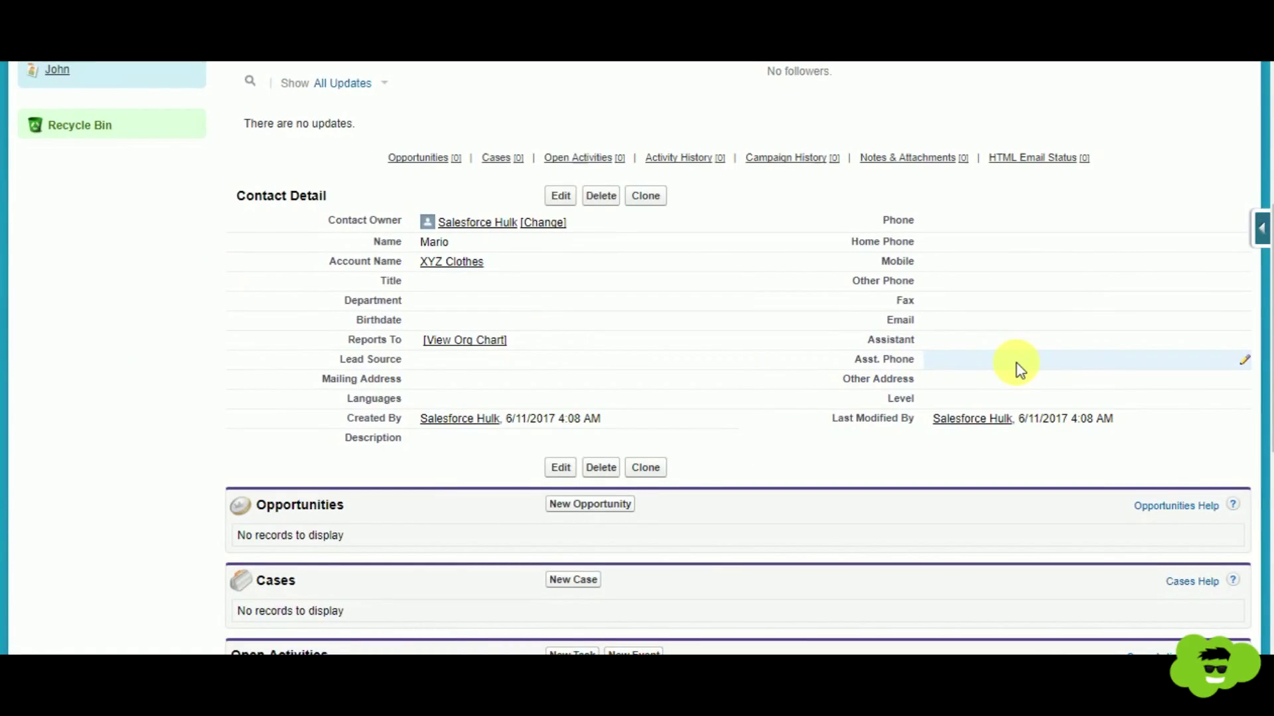
pyautogui.scroll(5, 300, 359)
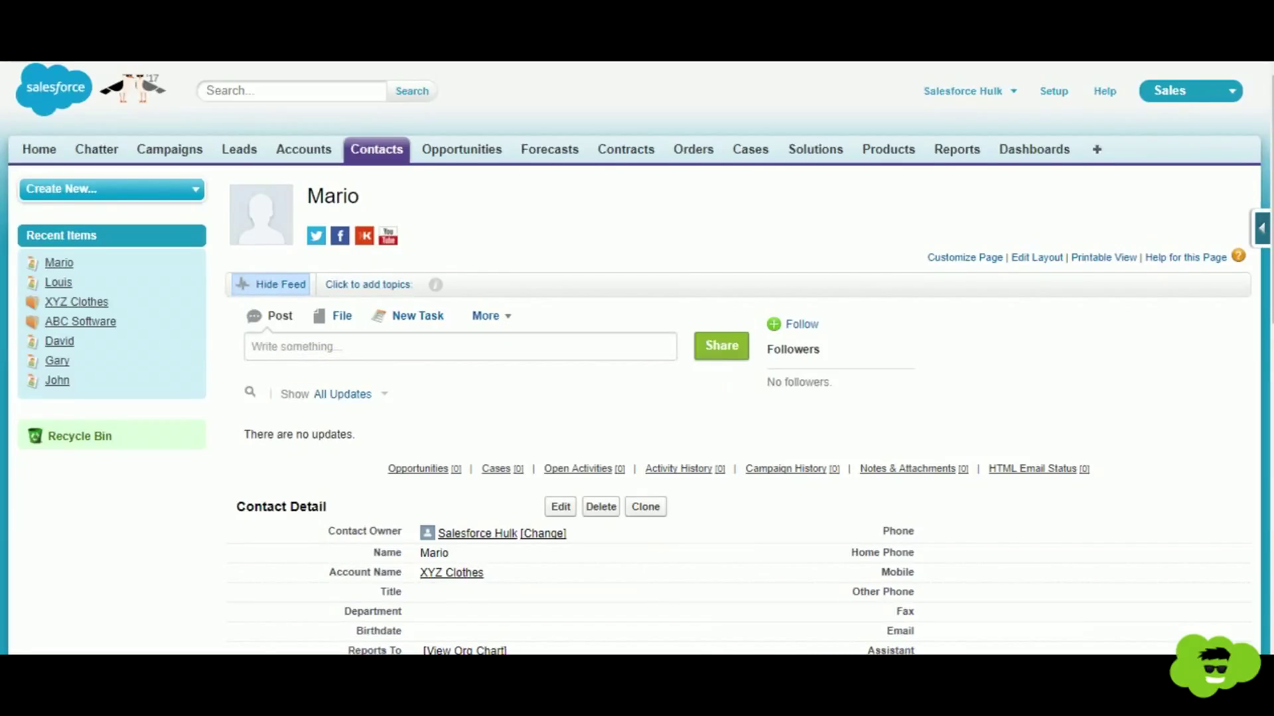
# Return to the XYZ Clothes account and look through its related lists
pyautogui.click(451, 573)
pyautogui.scroll(-15, 455, 361)
pyautogui.scroll(5, 407, 221)
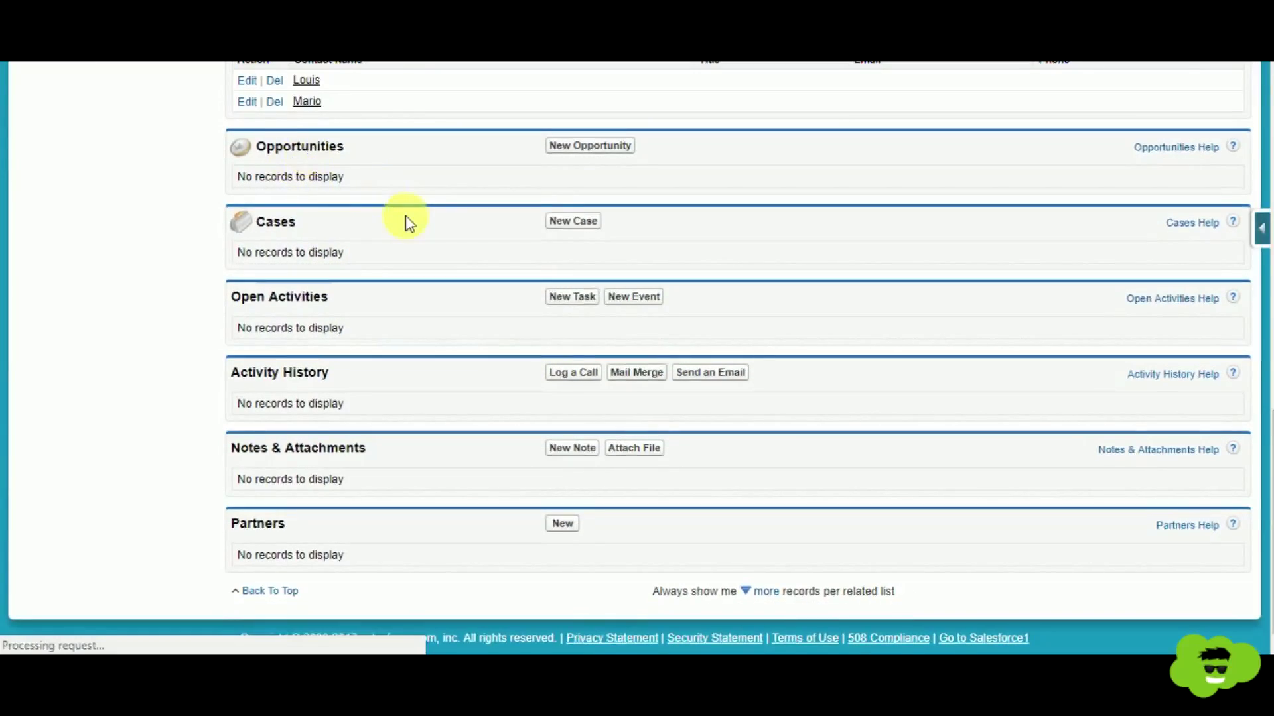
pyautogui.scroll(10, 368, 382)
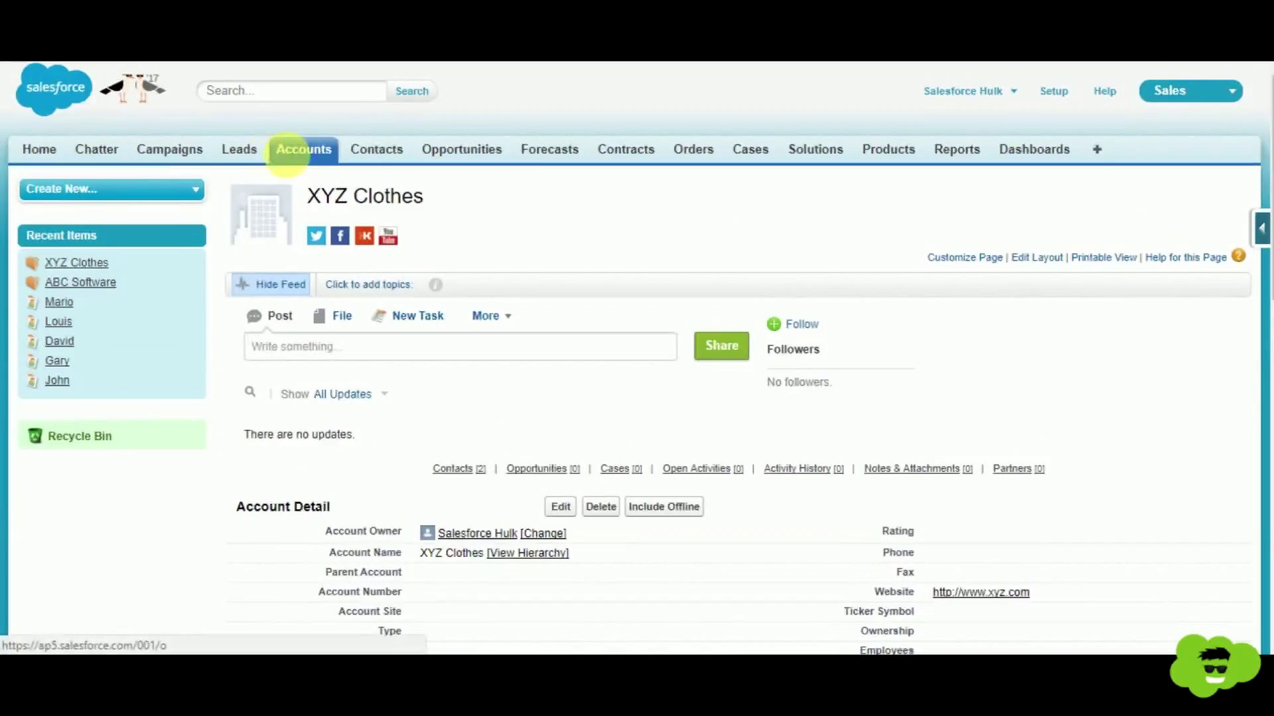
# Open the ABC Software account's second listed contact and examine its detail fields
pyautogui.click(304, 148)
pyautogui.click(265, 368)
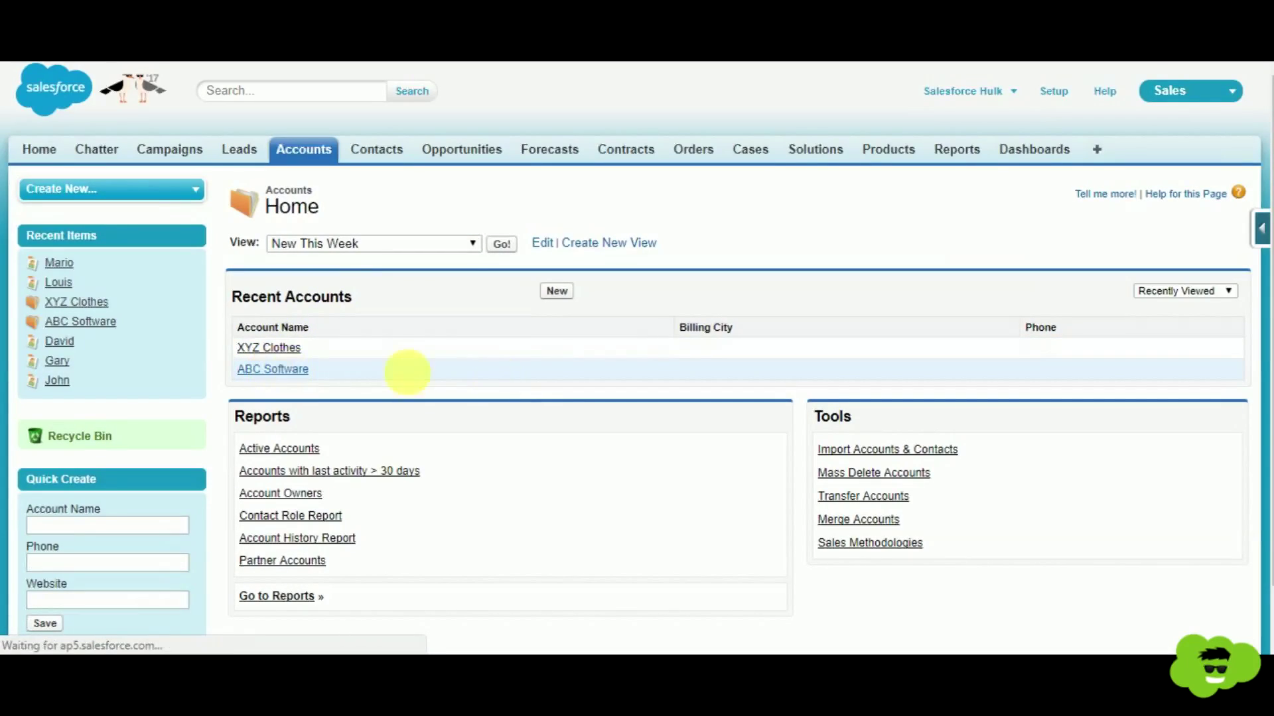
pyautogui.scroll(-7, 512, 382)
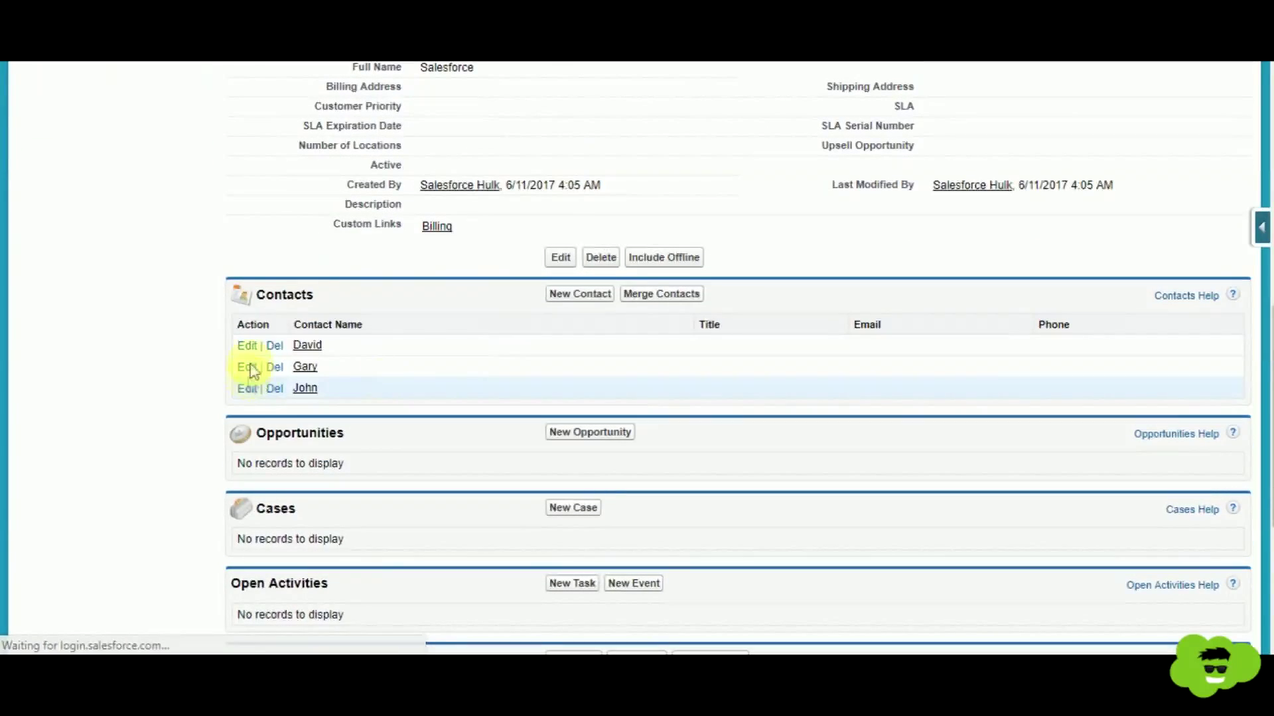
pyautogui.click(305, 367)
pyautogui.scroll(-6, 933, 276)
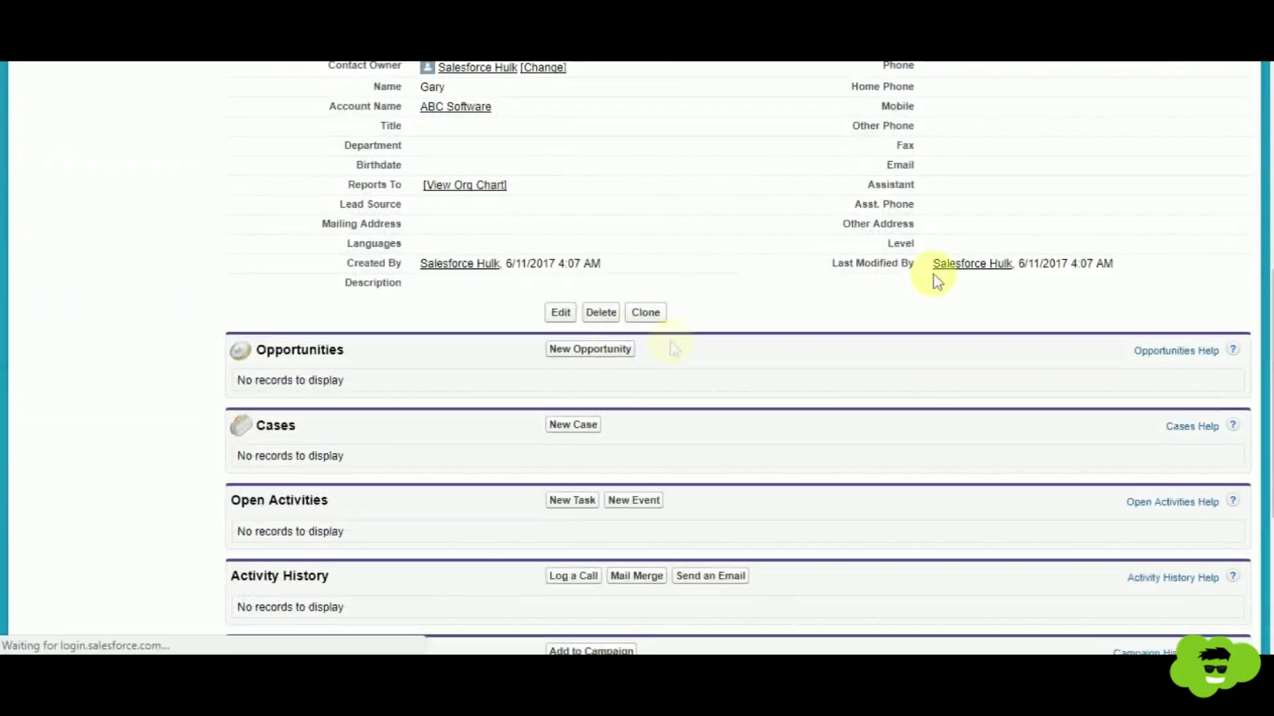
pyautogui.scroll(5, 986, 241)
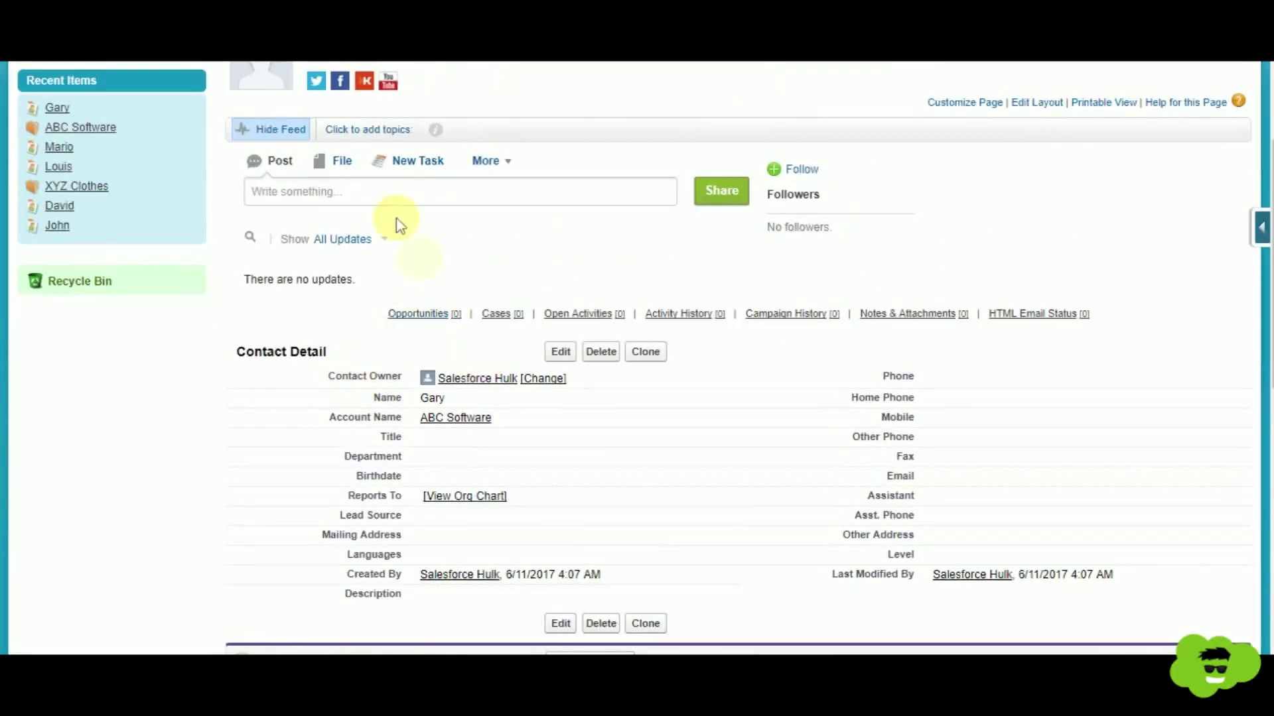
# Go back to the ABC Software account and review its details and contacts list
pyautogui.hotkey('alt', 'Left')
pyautogui.scroll(-4, 933, 332)
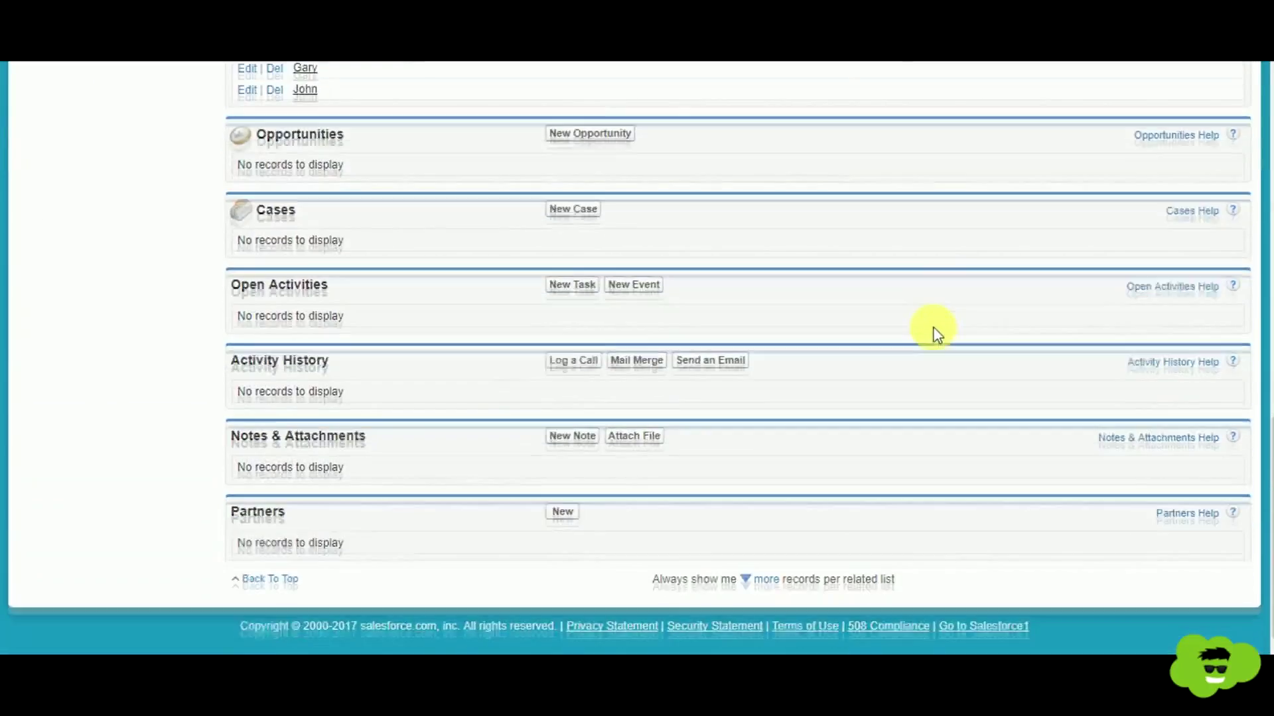
pyautogui.scroll(5, 934, 336)
pyautogui.scroll(3, 934, 337)
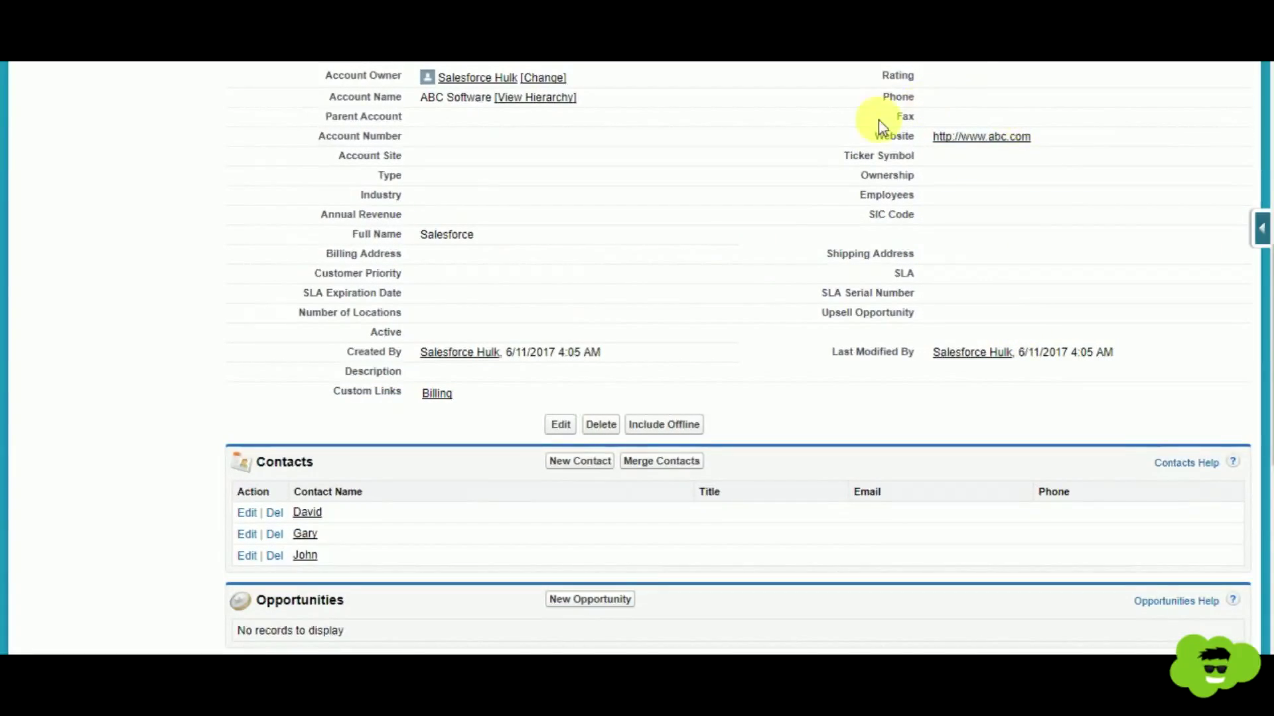
pyautogui.scroll(5, 915, 188)
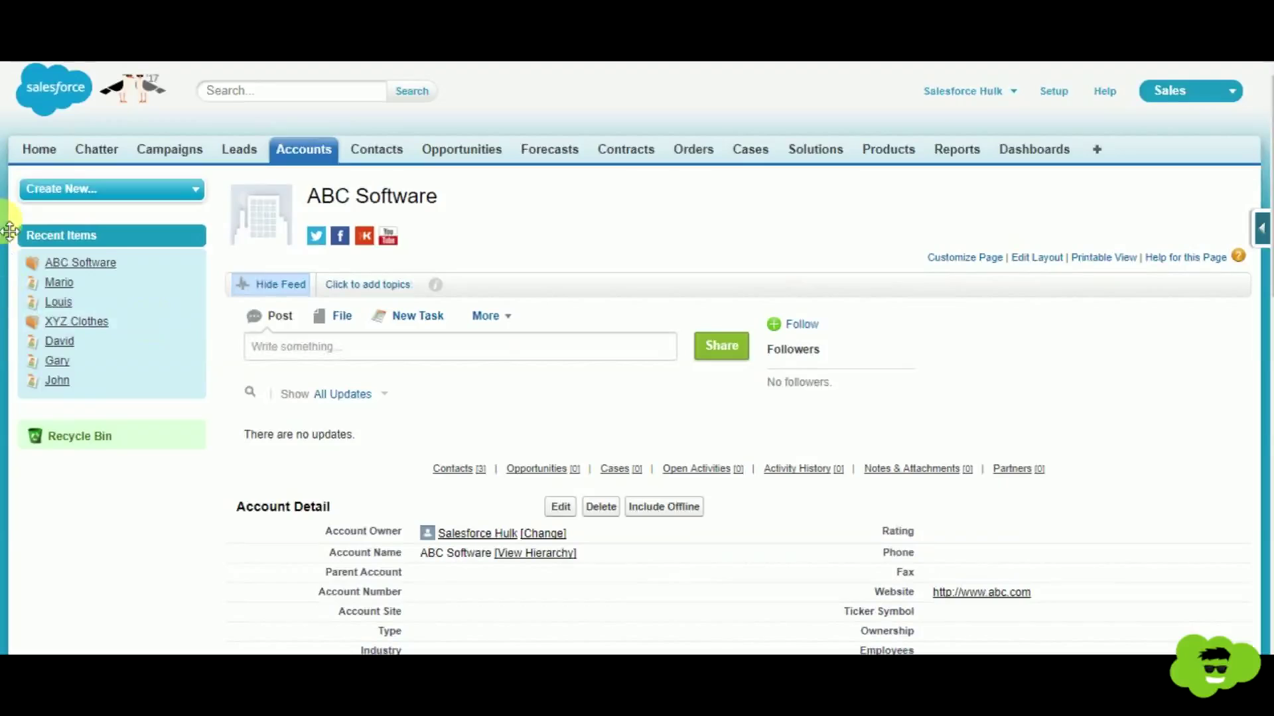
# Search Setup for "Contact" and open the Fields page of the Contacts object
pyautogui.click(1055, 93)
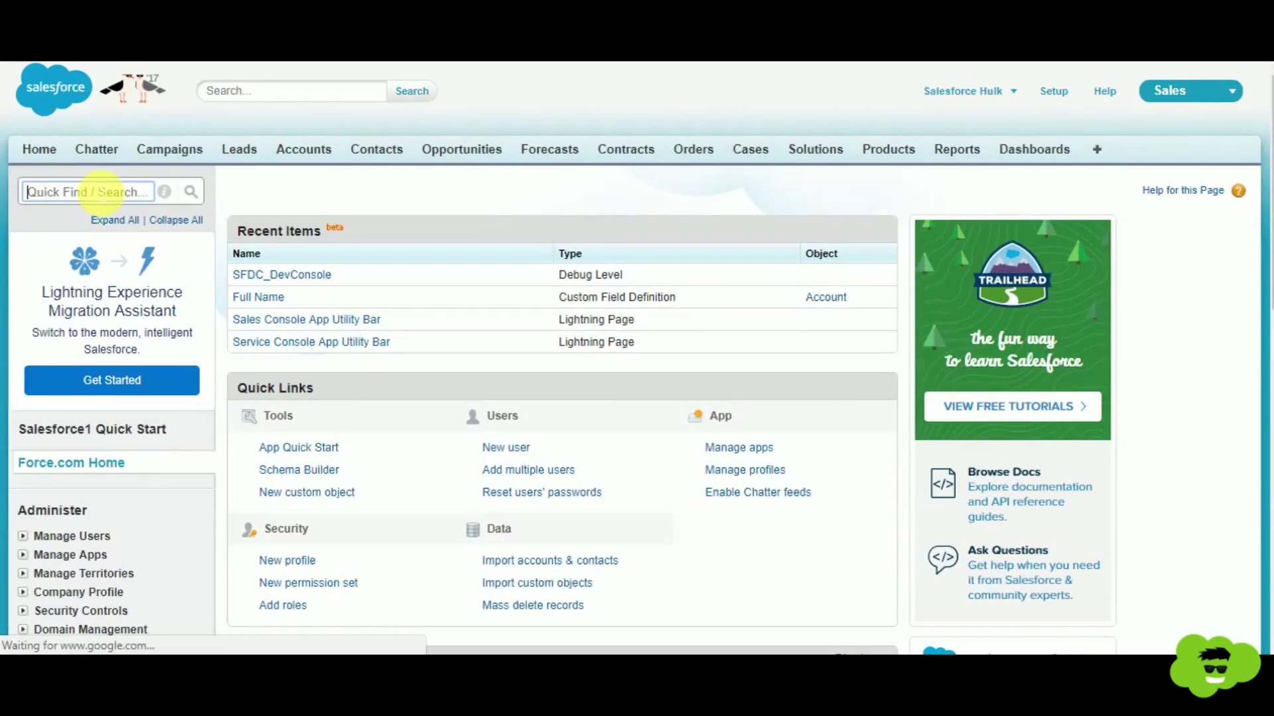
pyautogui.write('C')
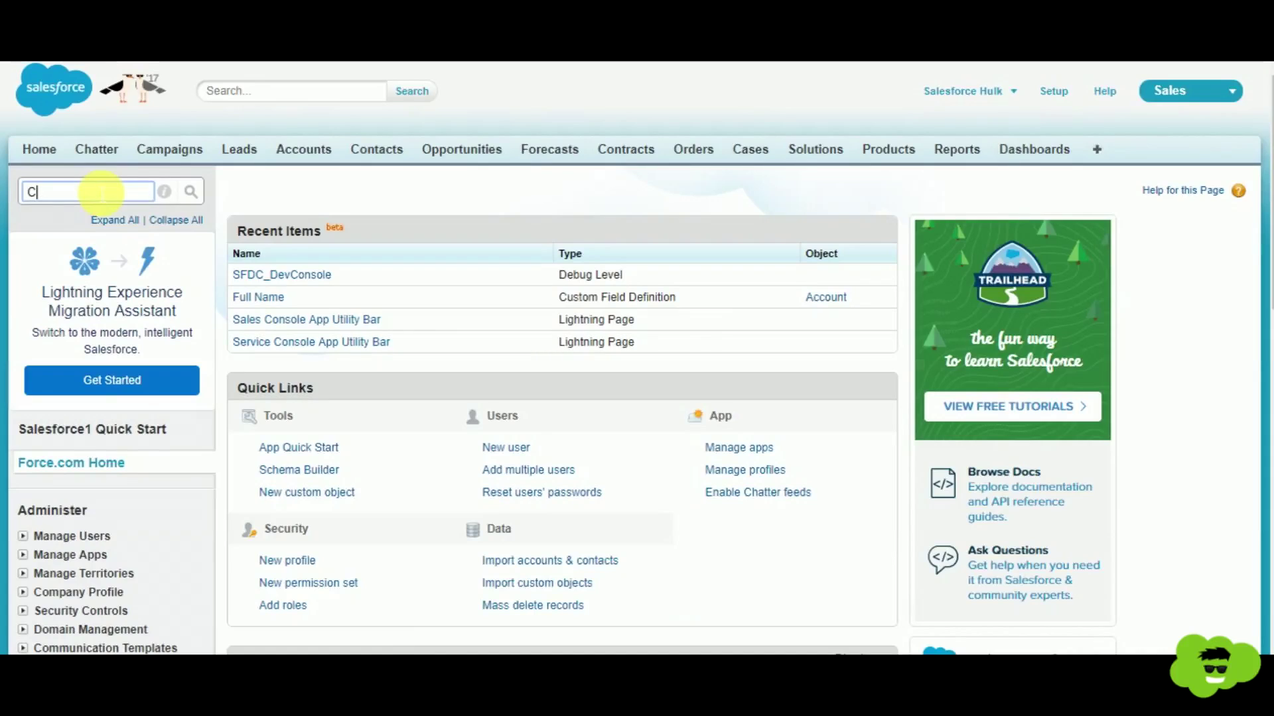
pyautogui.write('ont')
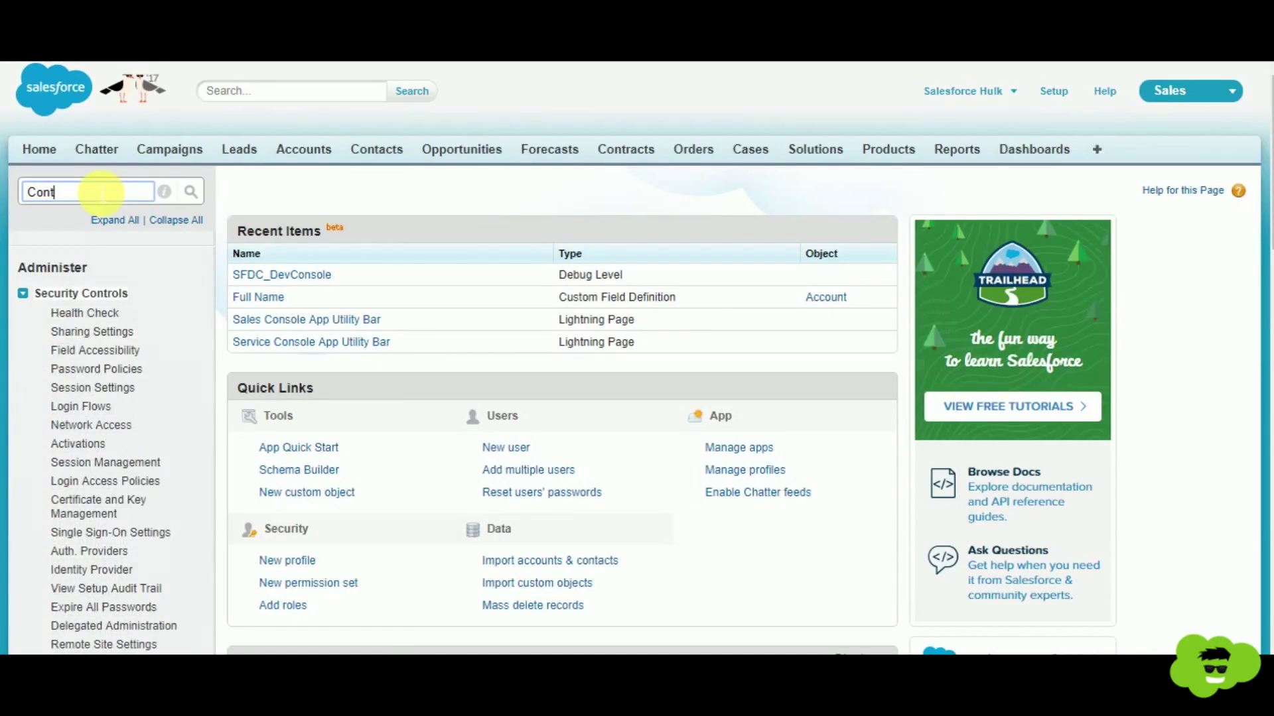
pyautogui.write('act')
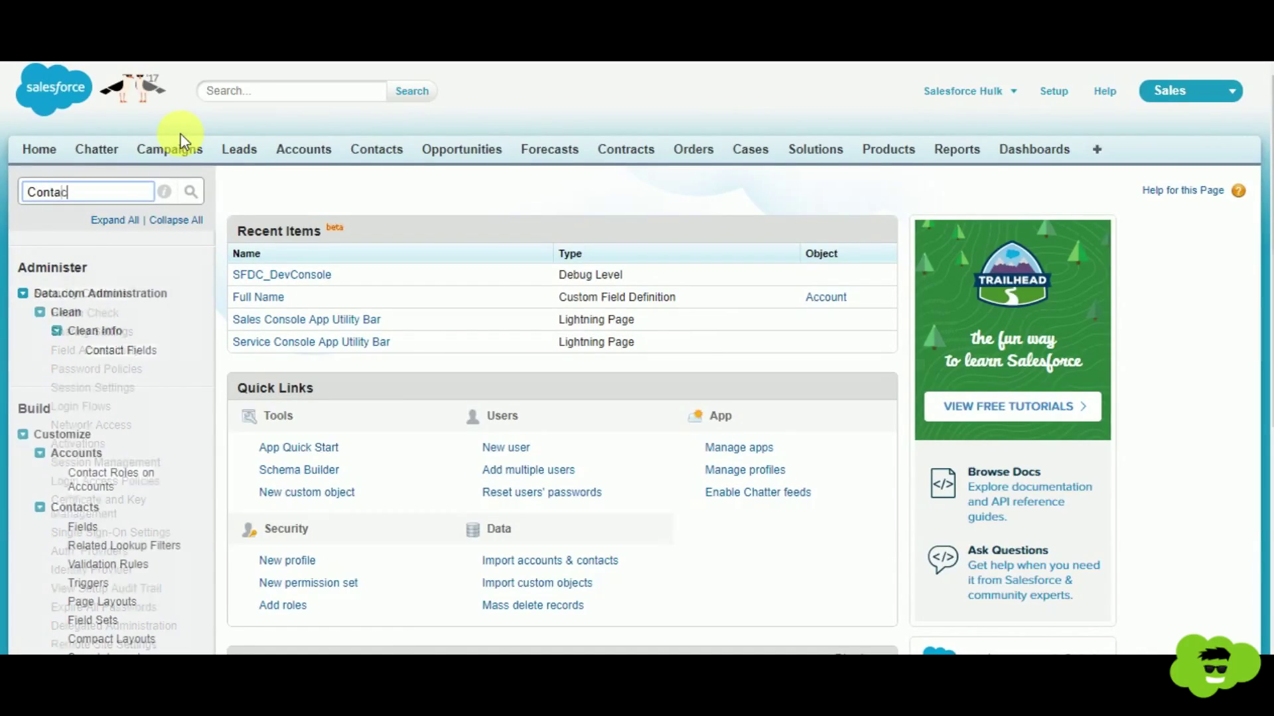
pyautogui.scroll(-3, 80, 247)
pyautogui.click(85, 372)
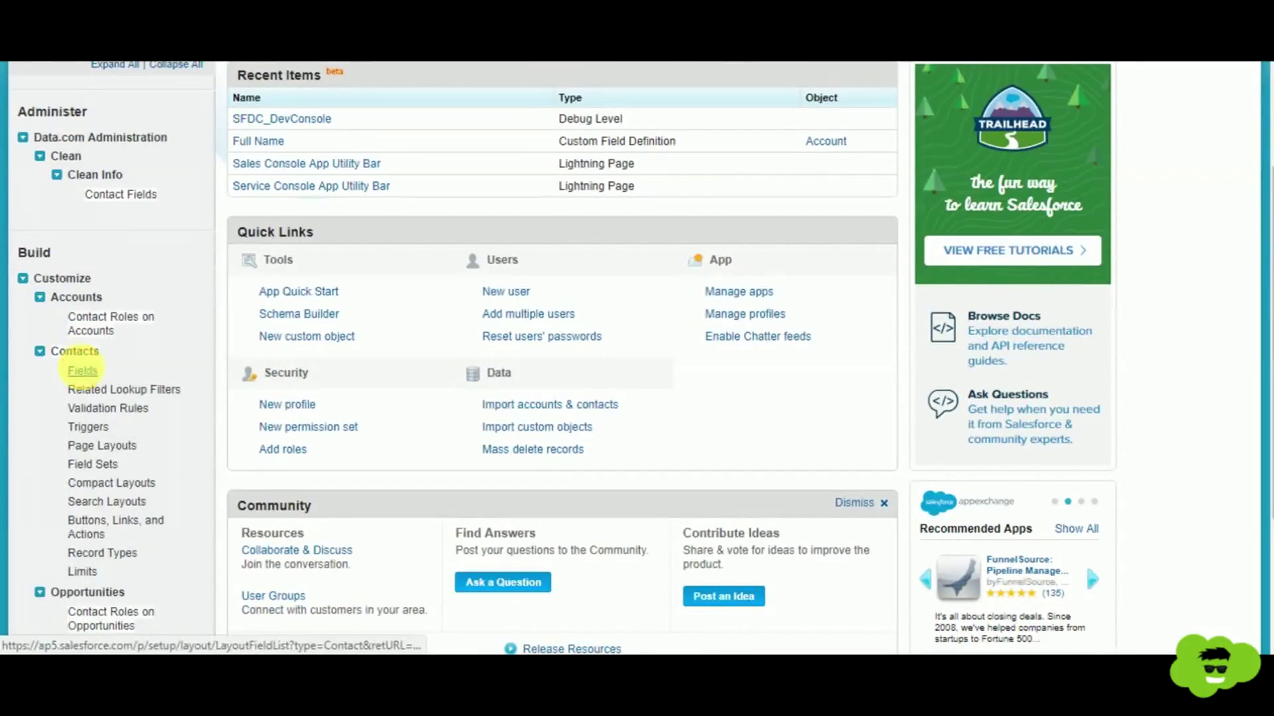
# Start a new custom field on Contact with the Formula data type and proceed to the output type settings
pyautogui.scroll(-12, 713, 371)
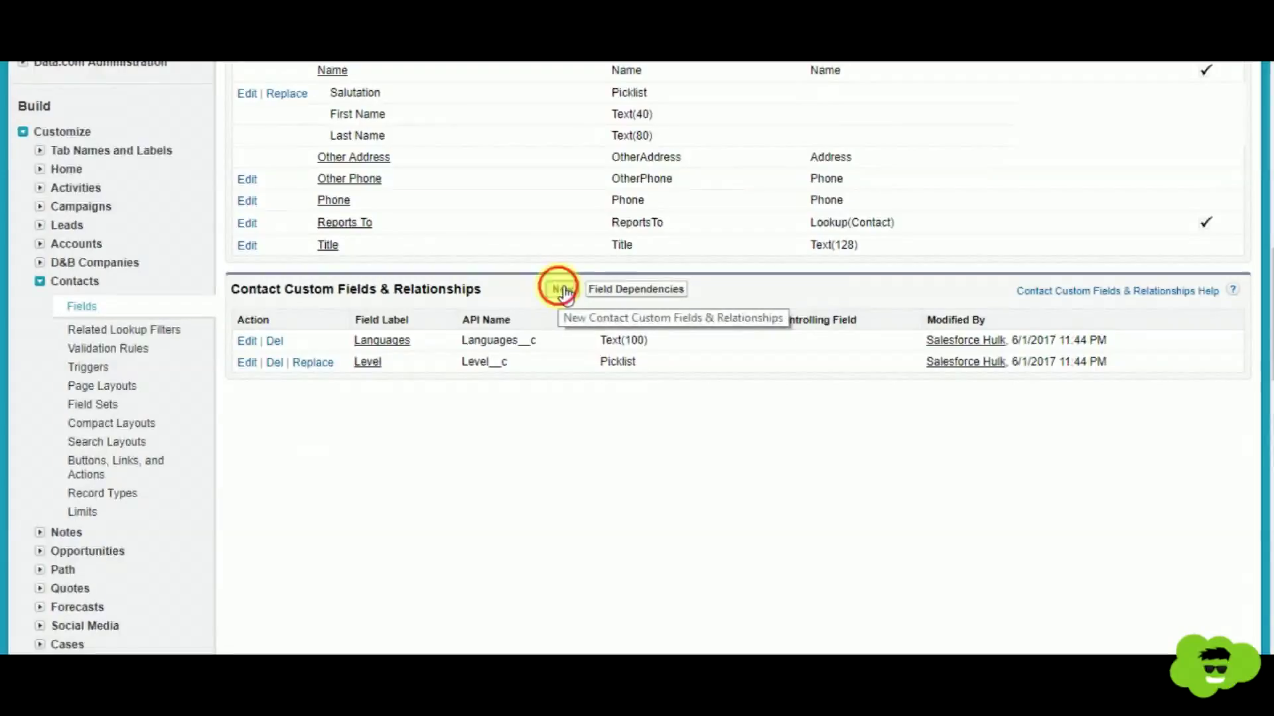
pyautogui.click(563, 291)
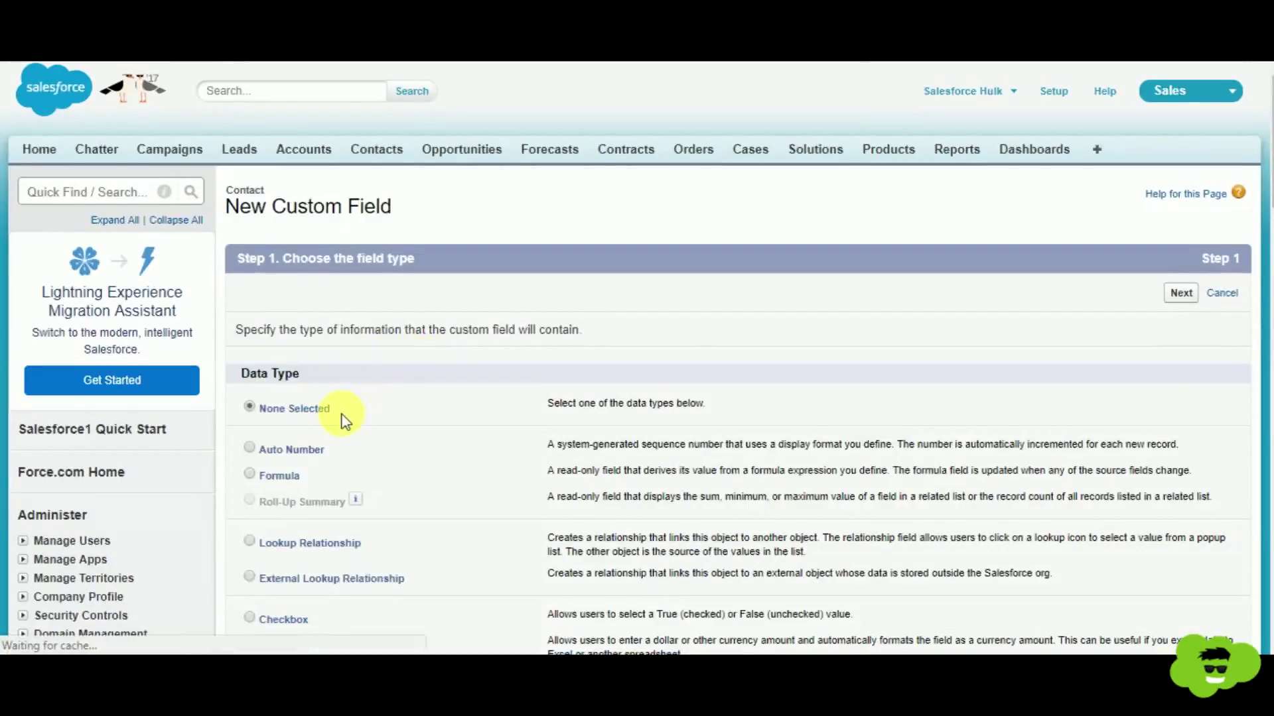
pyautogui.scroll(-5, 341, 418)
pyautogui.click(250, 163)
pyautogui.scroll(5, 1156, 313)
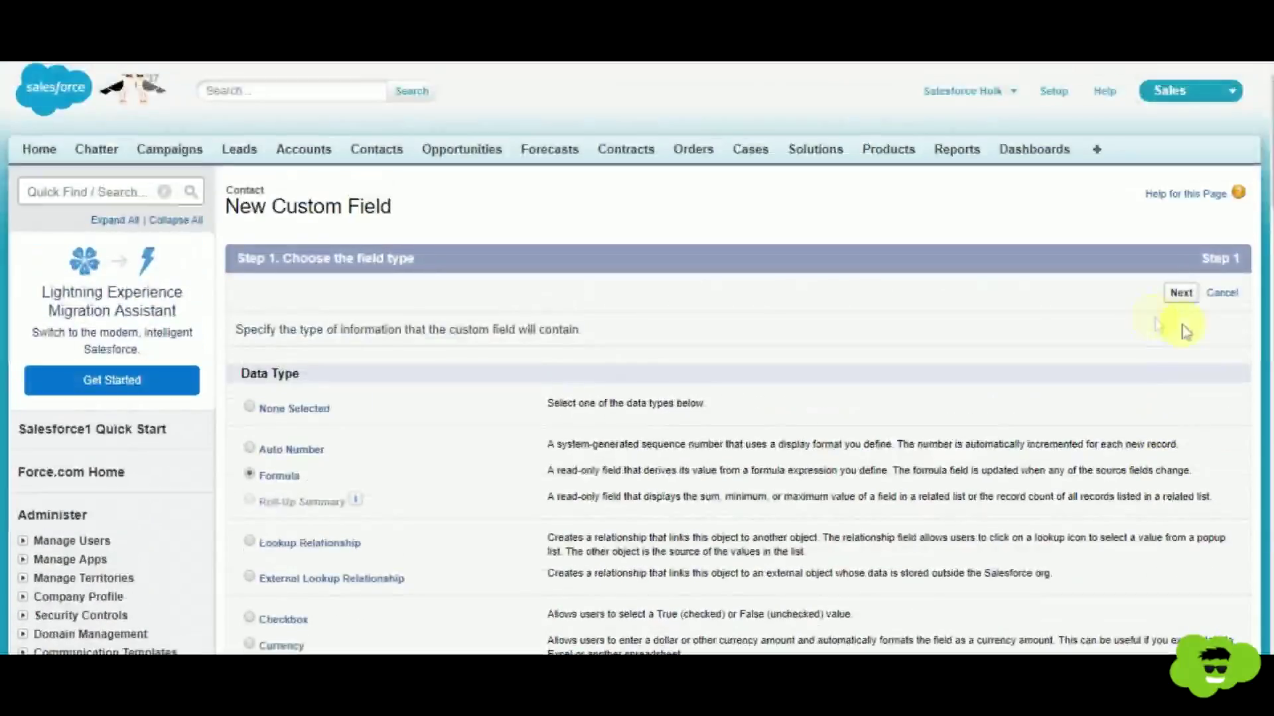
pyautogui.scroll(-2, 1180, 321)
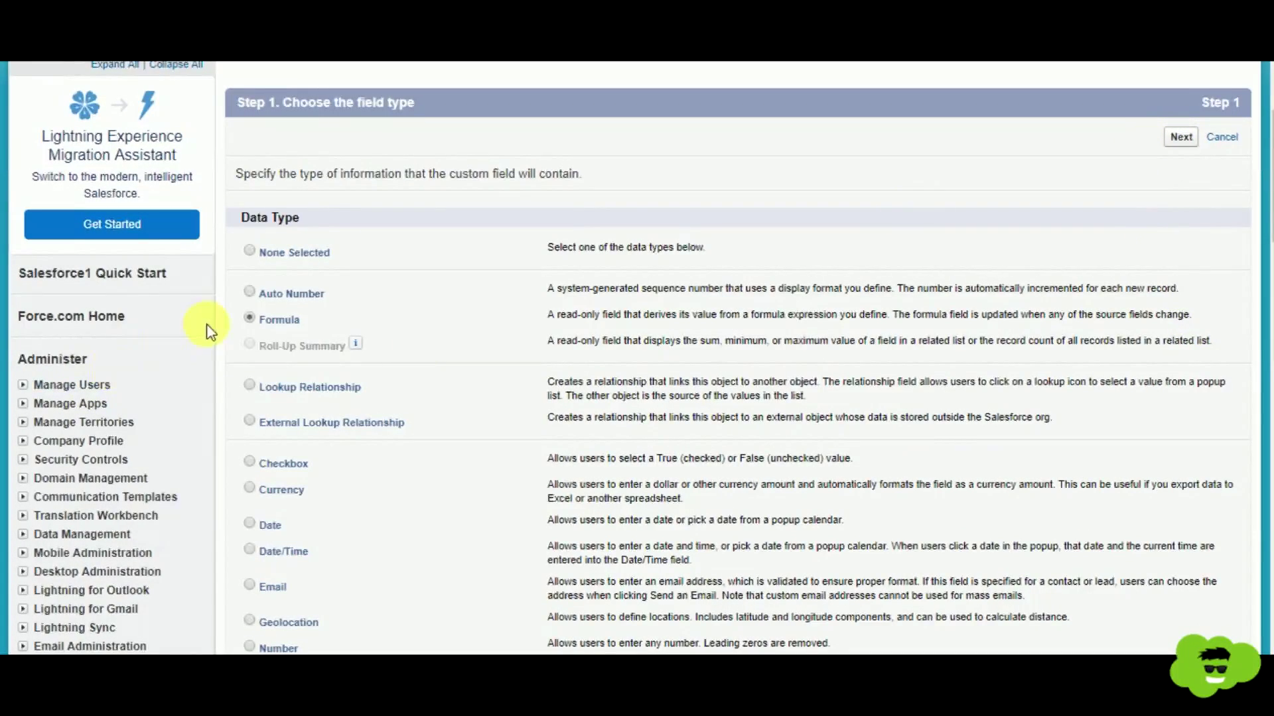
pyautogui.click(1191, 147)
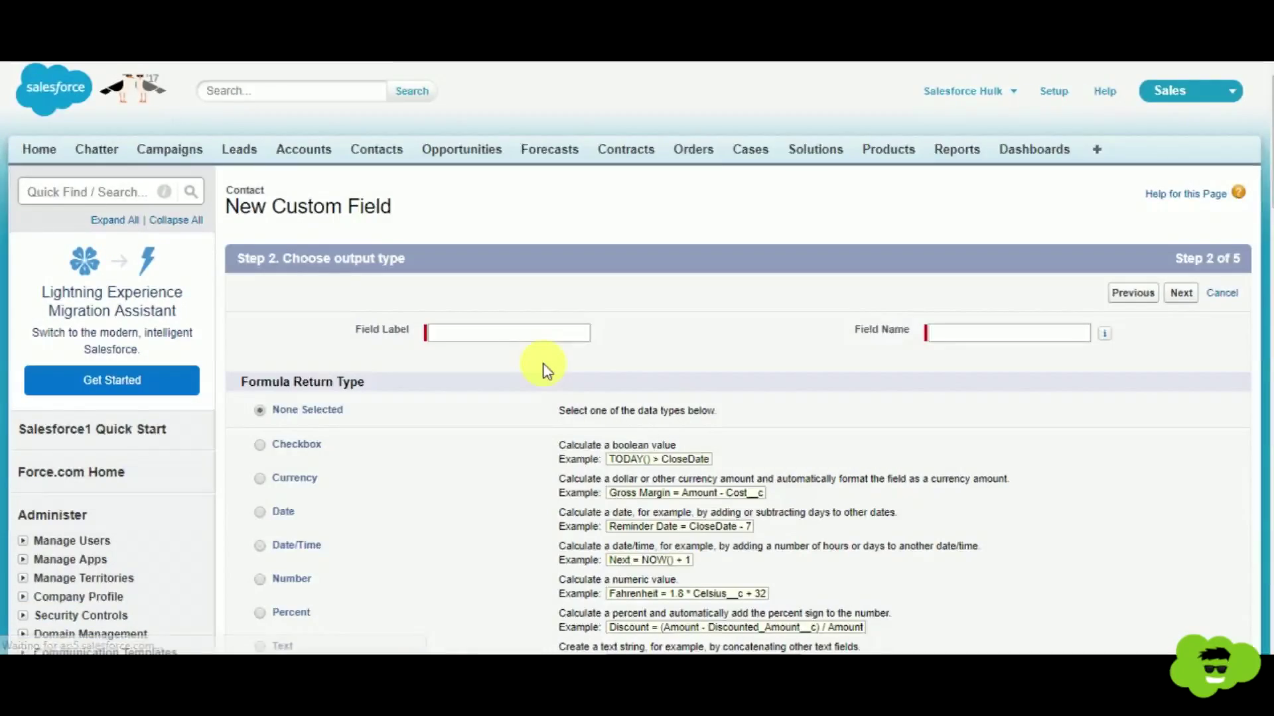
# Label the formula field "Account's Website" with field name Accounts_Website, and choose Text as its return type
pyautogui.scroll(-2, 540, 367)
pyautogui.click(482, 184)
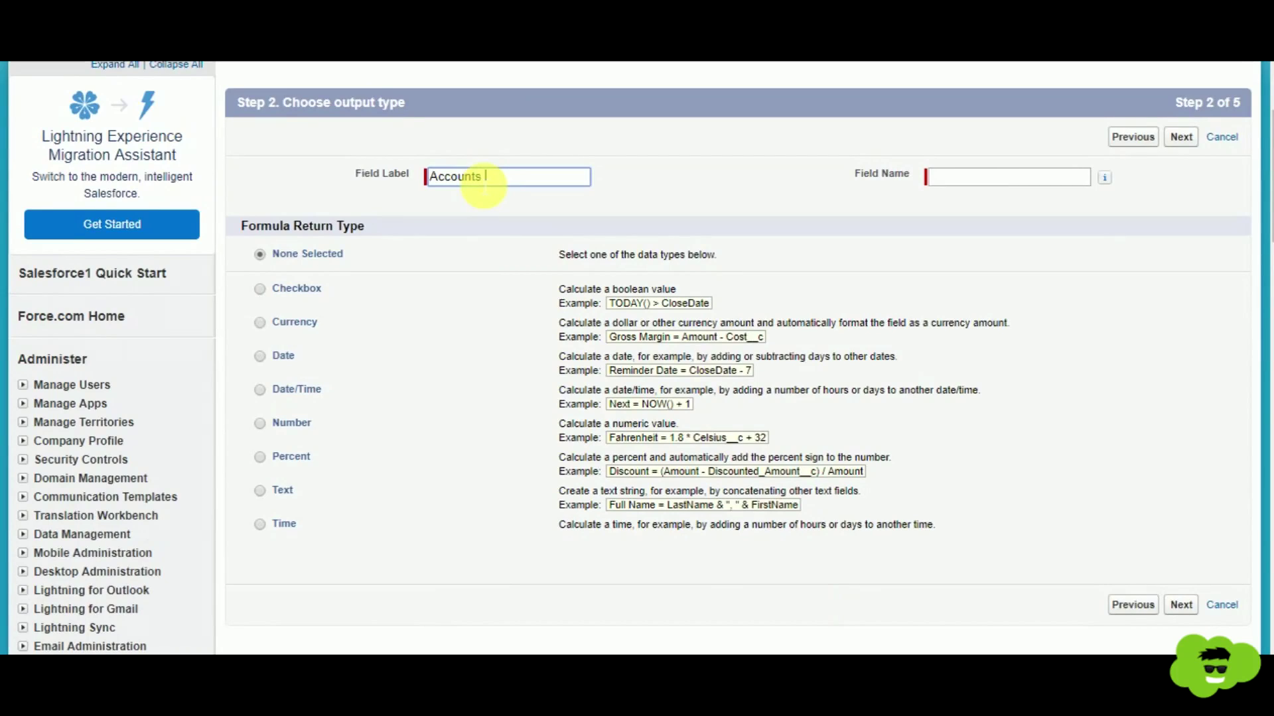
pyautogui.write('Accounts Website')
pyautogui.press('Tab')
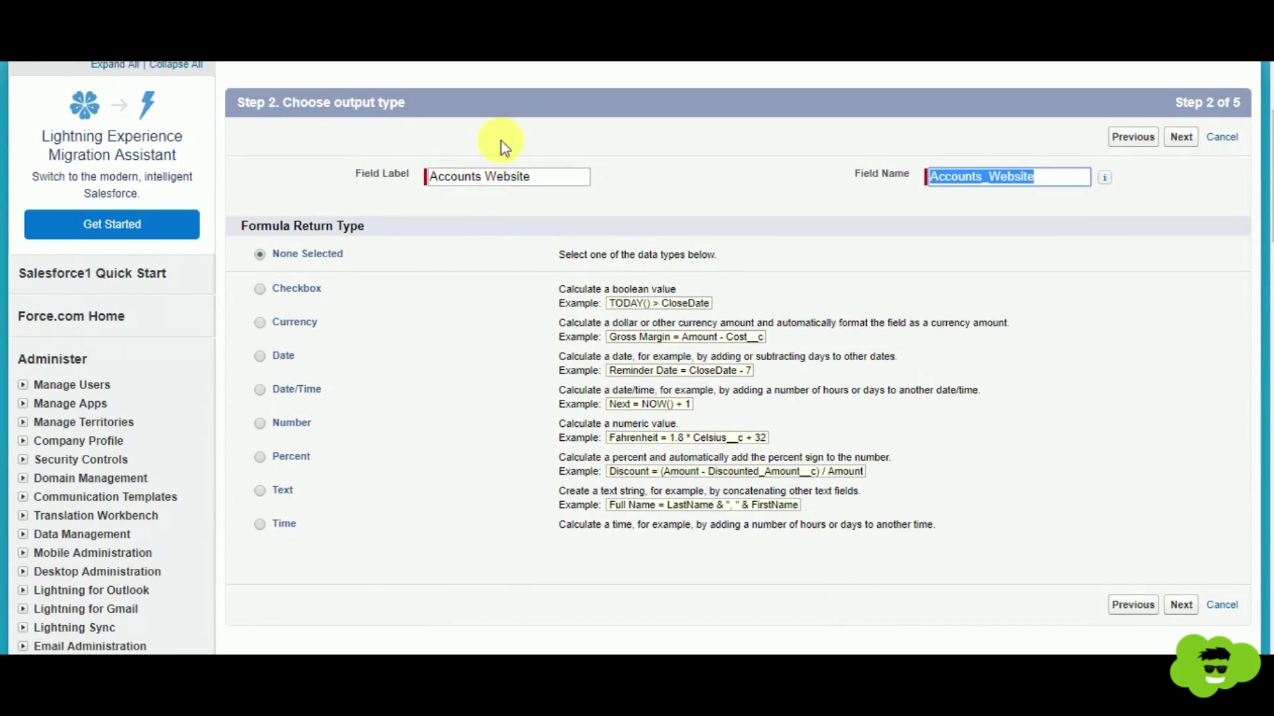
pyautogui.click(475, 176)
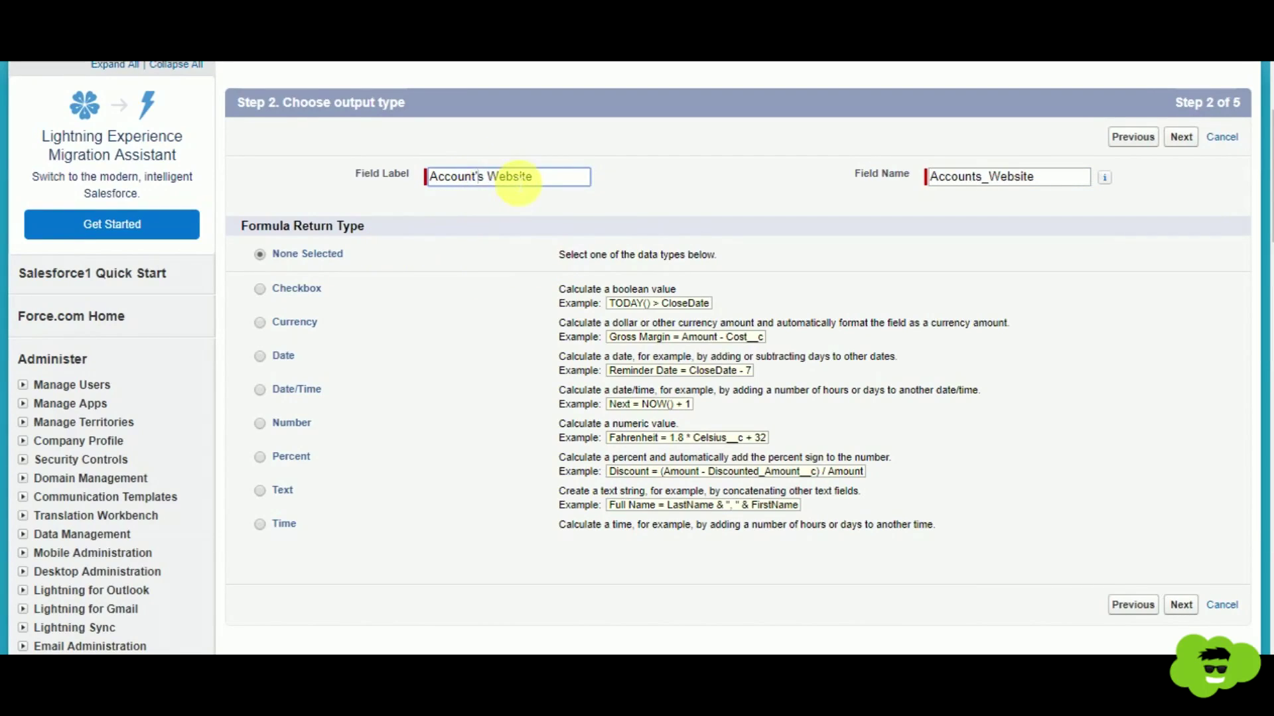
pyautogui.scroll(-3, 473, 234)
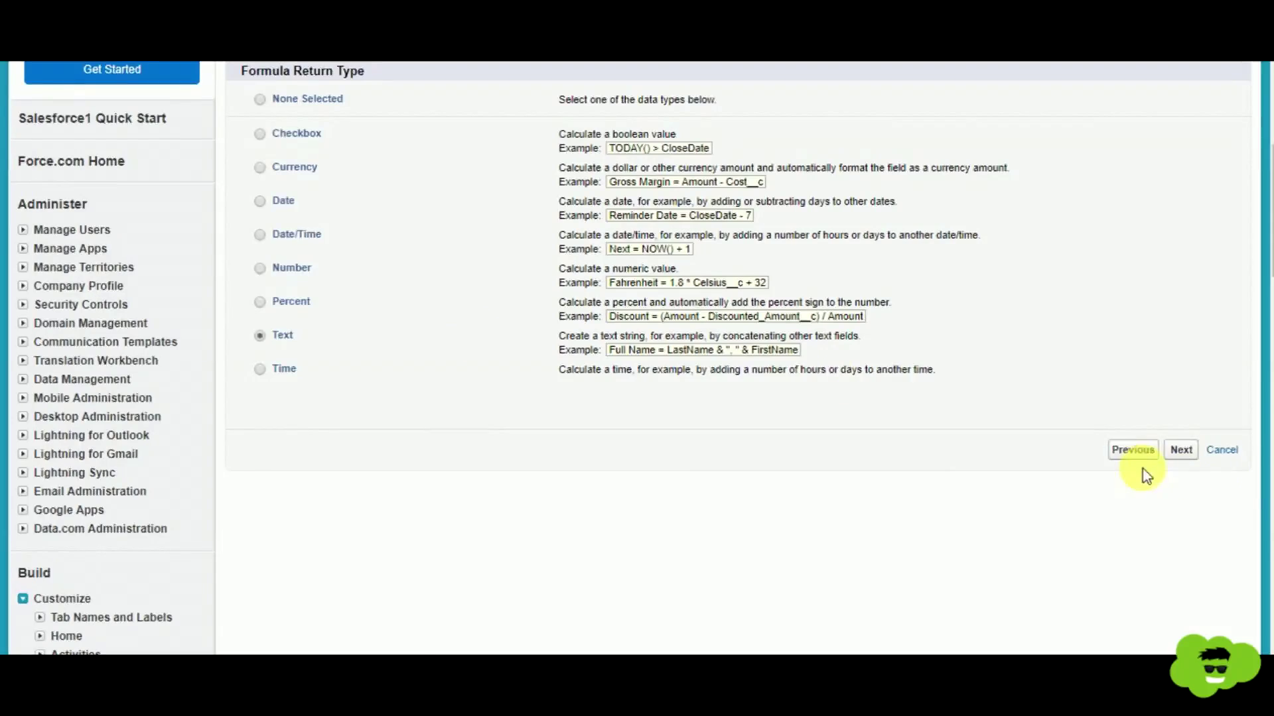
# Proceed to the formula editor and insert the related account's Website field (Account.Website) into the formula
pyautogui.click(1181, 451)
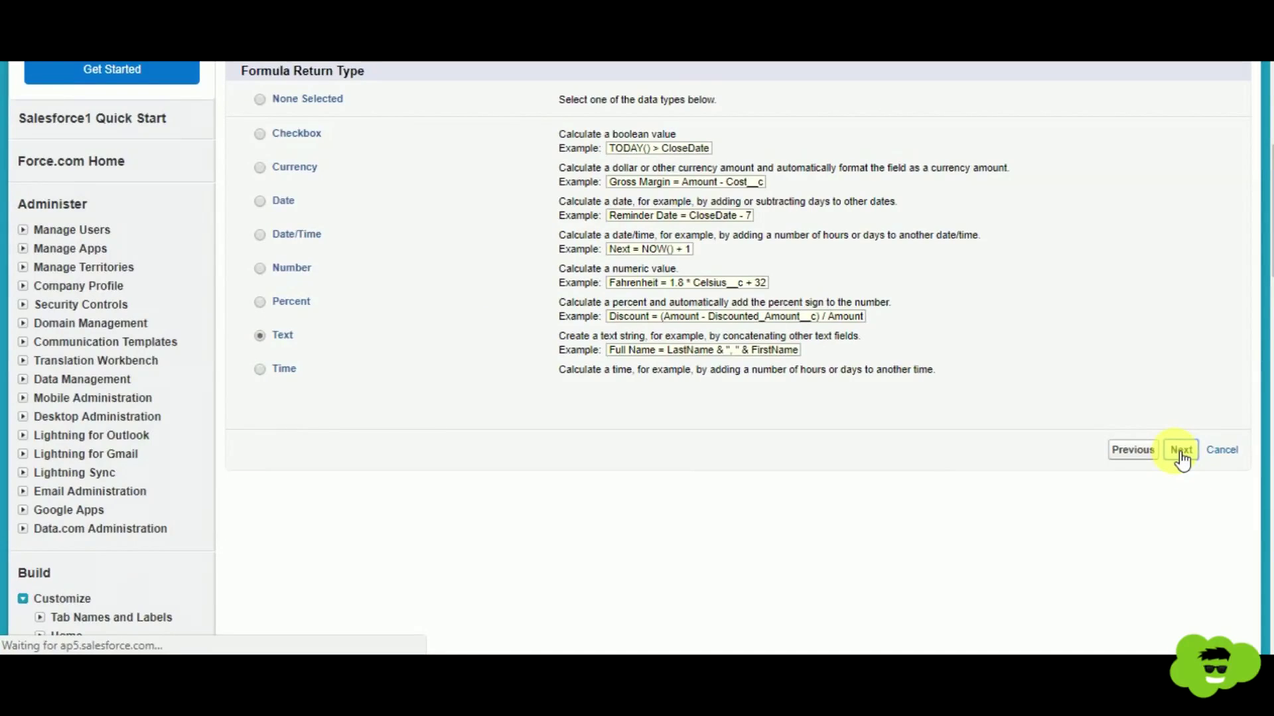
pyautogui.scroll(-3, 631, 398)
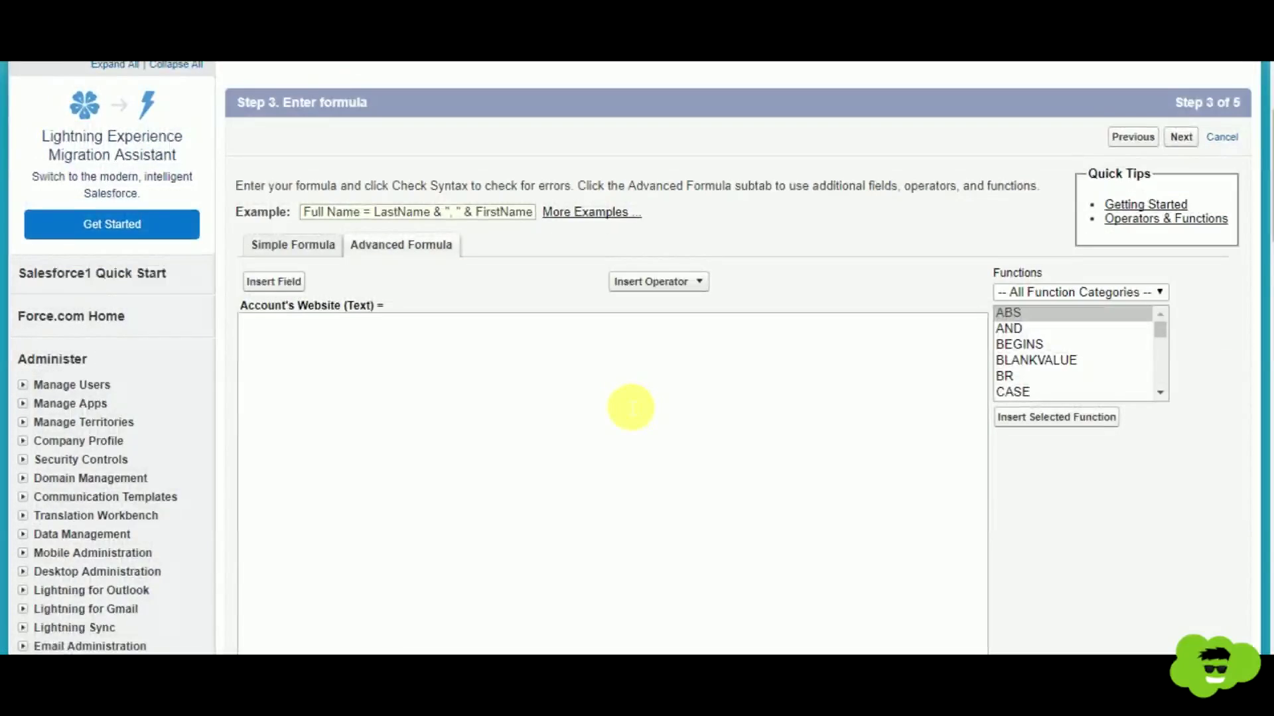
pyautogui.click(289, 281)
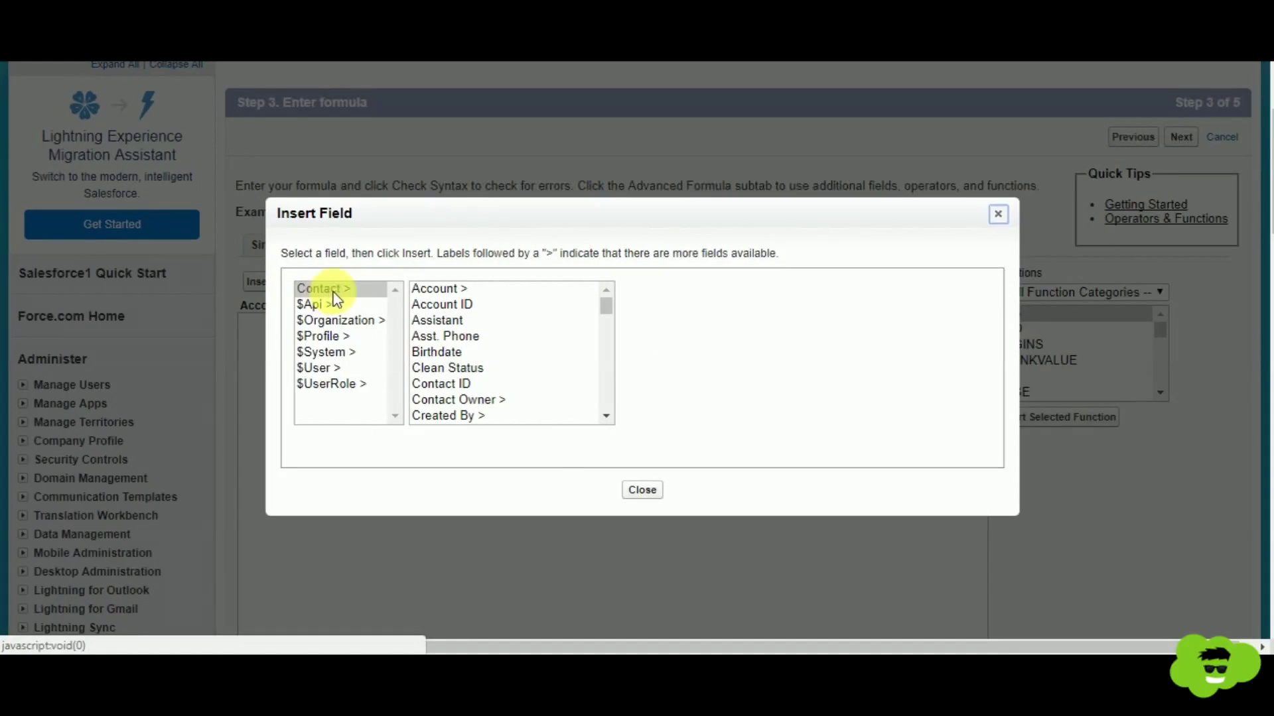
pyautogui.click(459, 290)
pyautogui.scroll(-3, 722, 336)
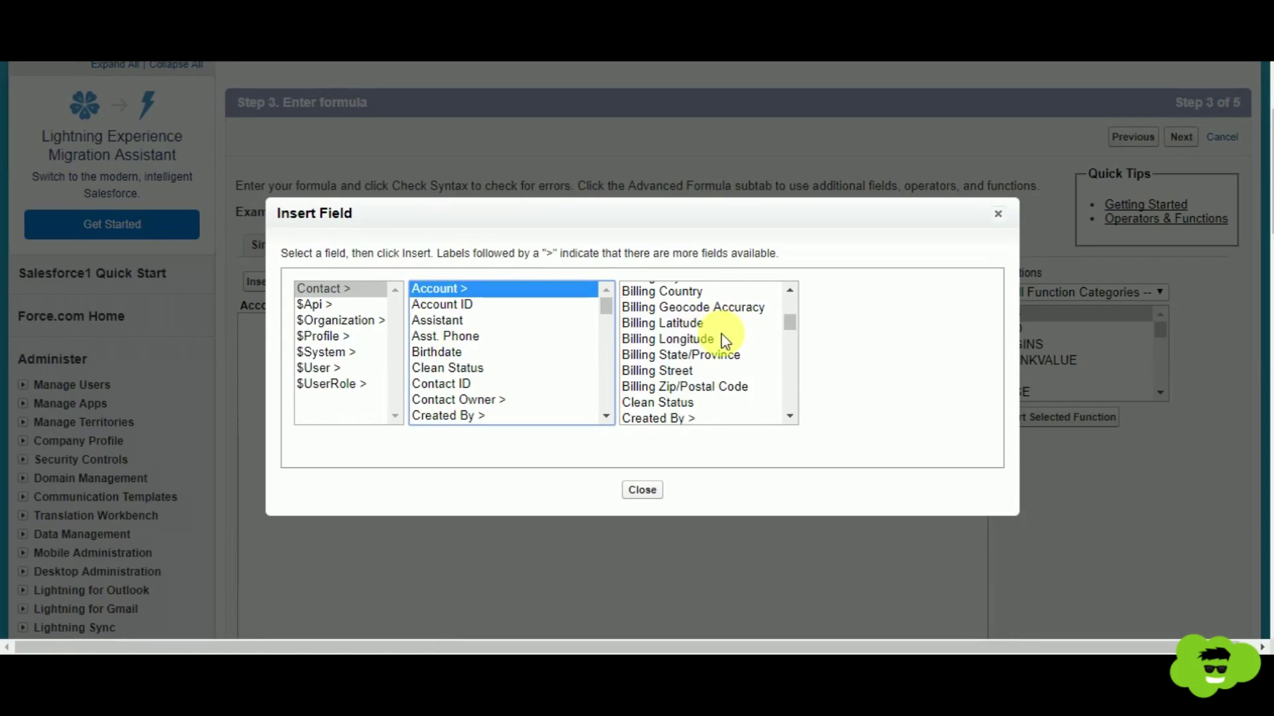
pyautogui.scroll(-5, 722, 336)
pyautogui.scroll(10, 723, 333)
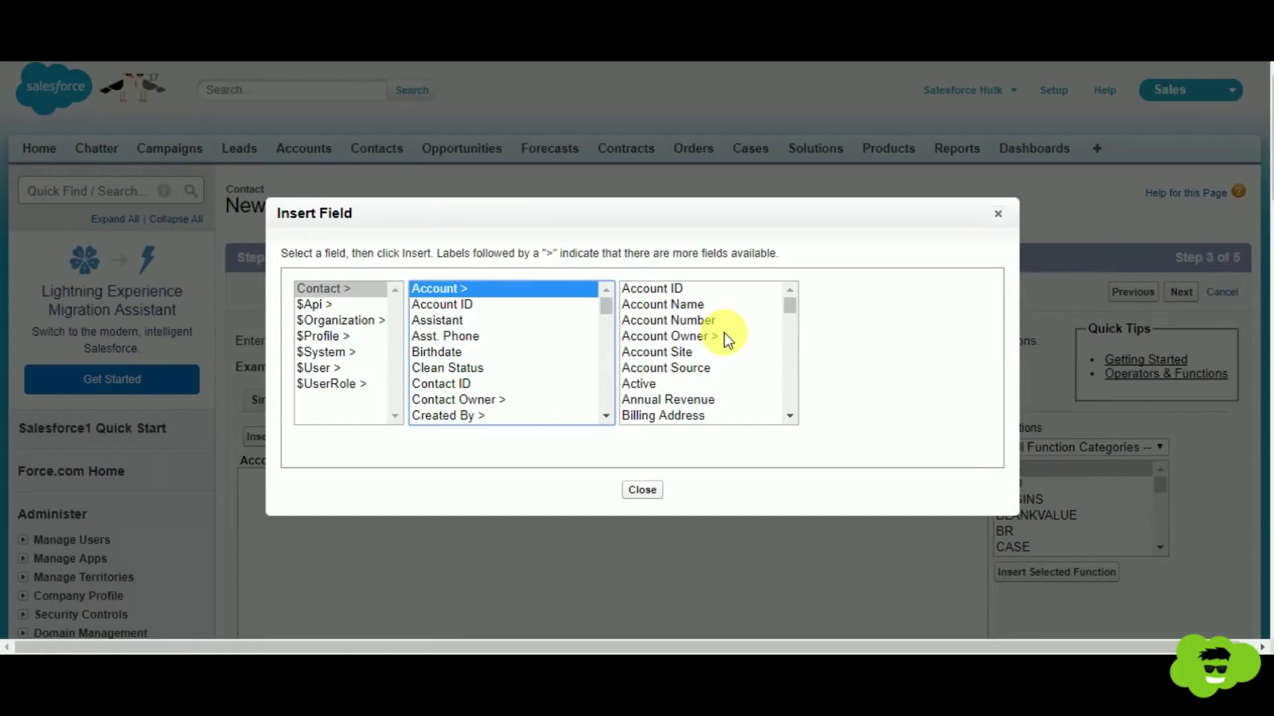
pyautogui.scroll(-3, 730, 343)
pyautogui.scroll(-10, 741, 377)
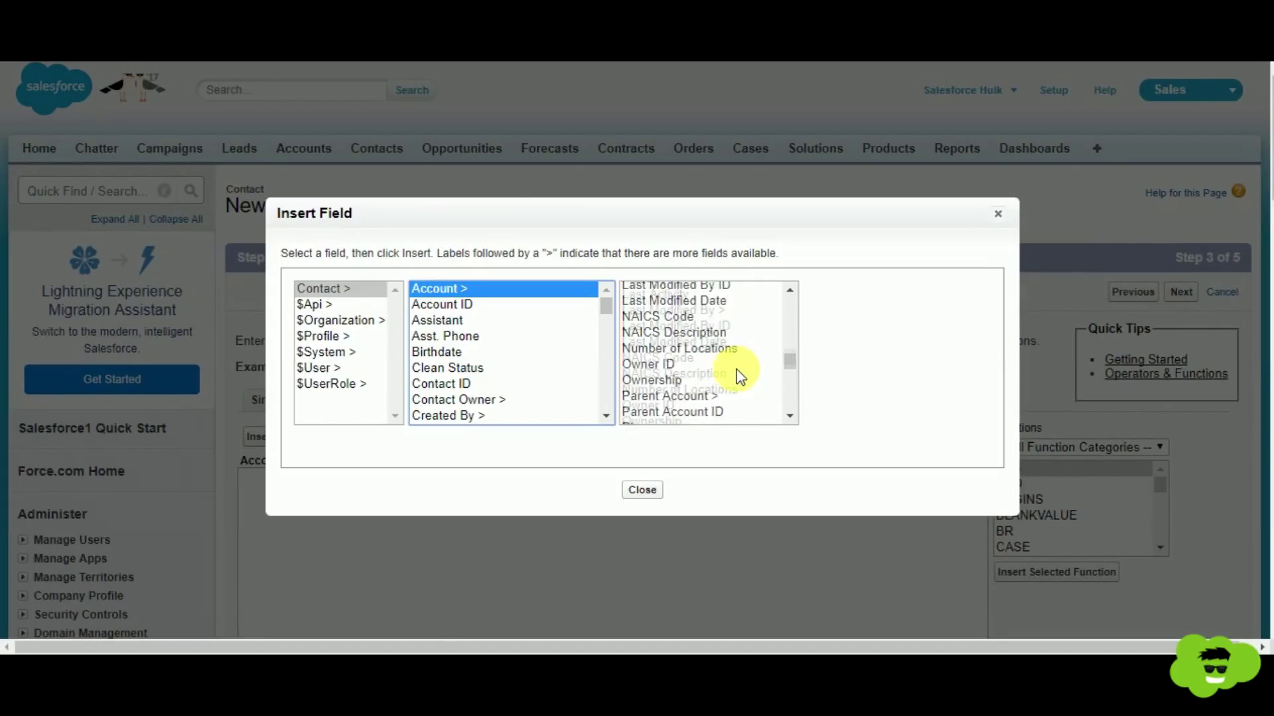
pyautogui.click(639, 400)
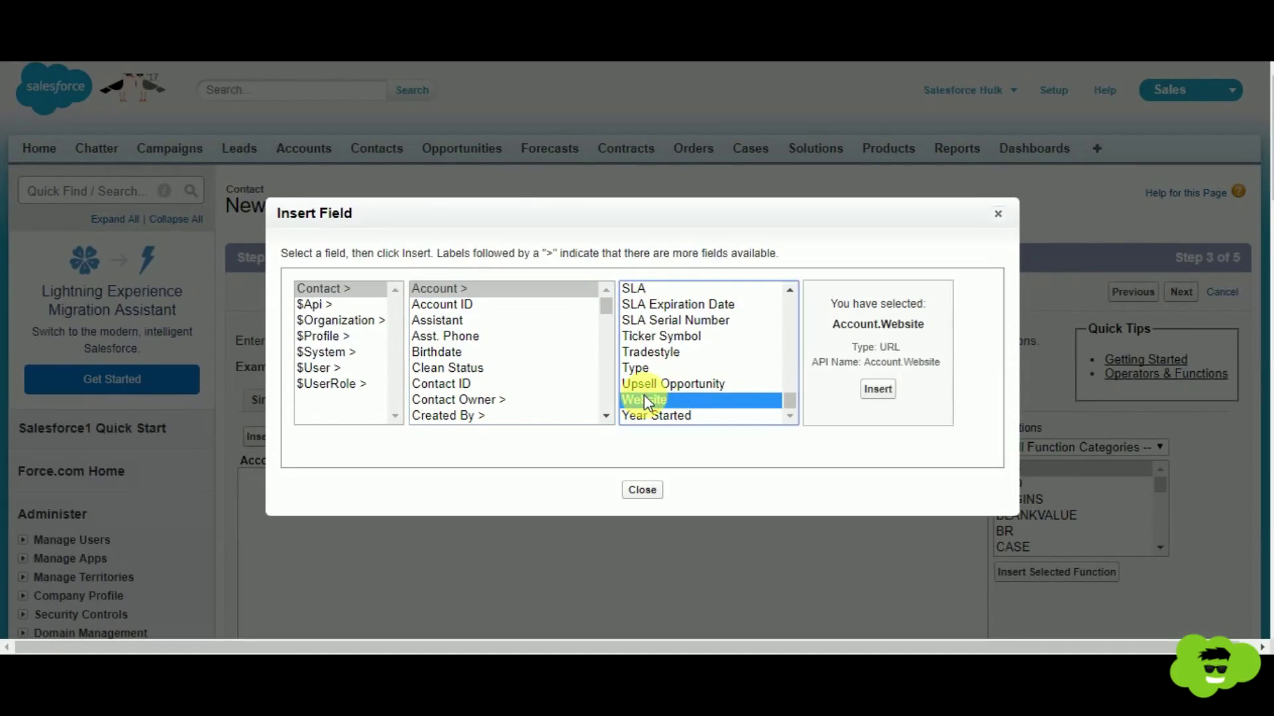
pyautogui.click(878, 390)
# Check the formula's syntax and proceed to the field-level security settings
pyautogui.scroll(-5, 716, 412)
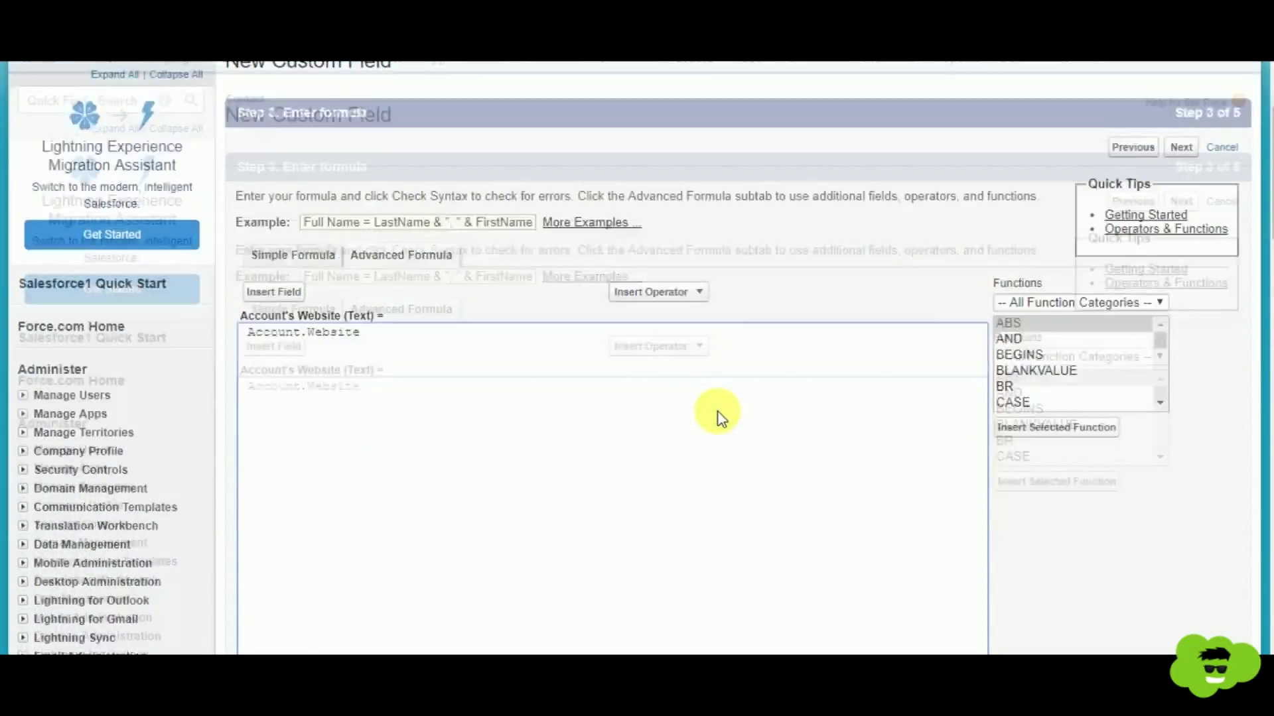
pyautogui.click(292, 561)
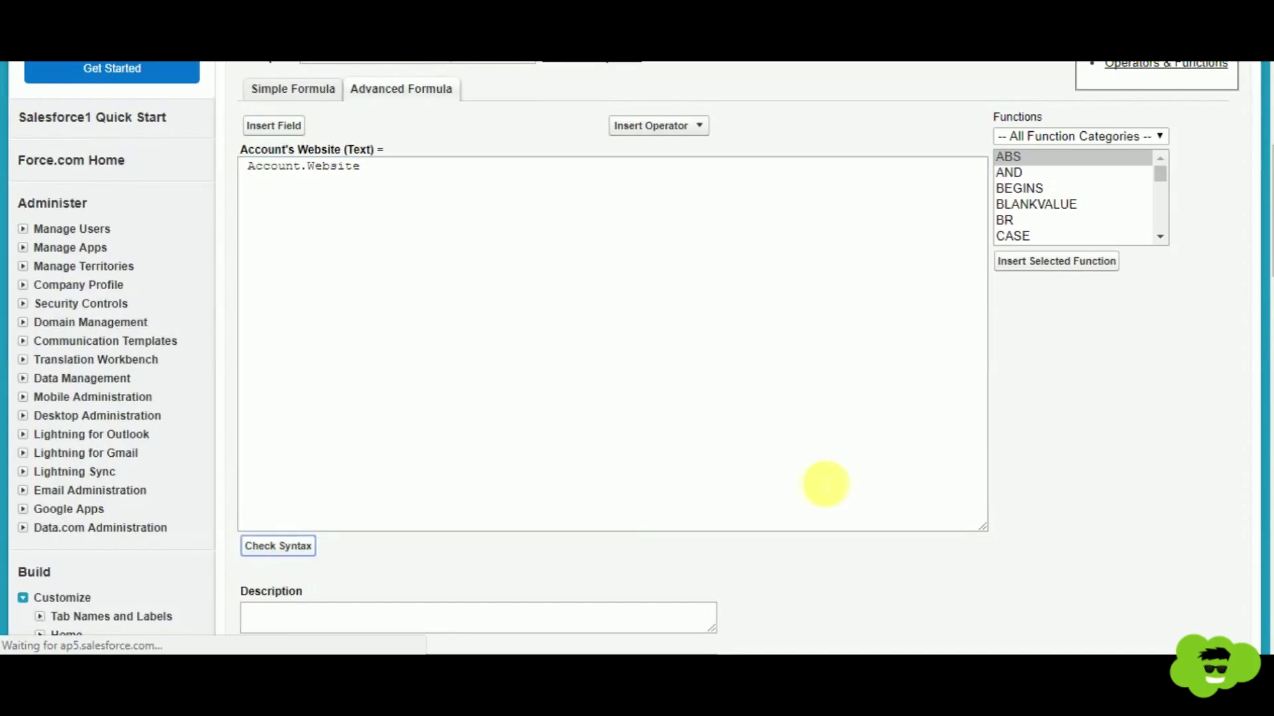
pyautogui.scroll(-7, 841, 484)
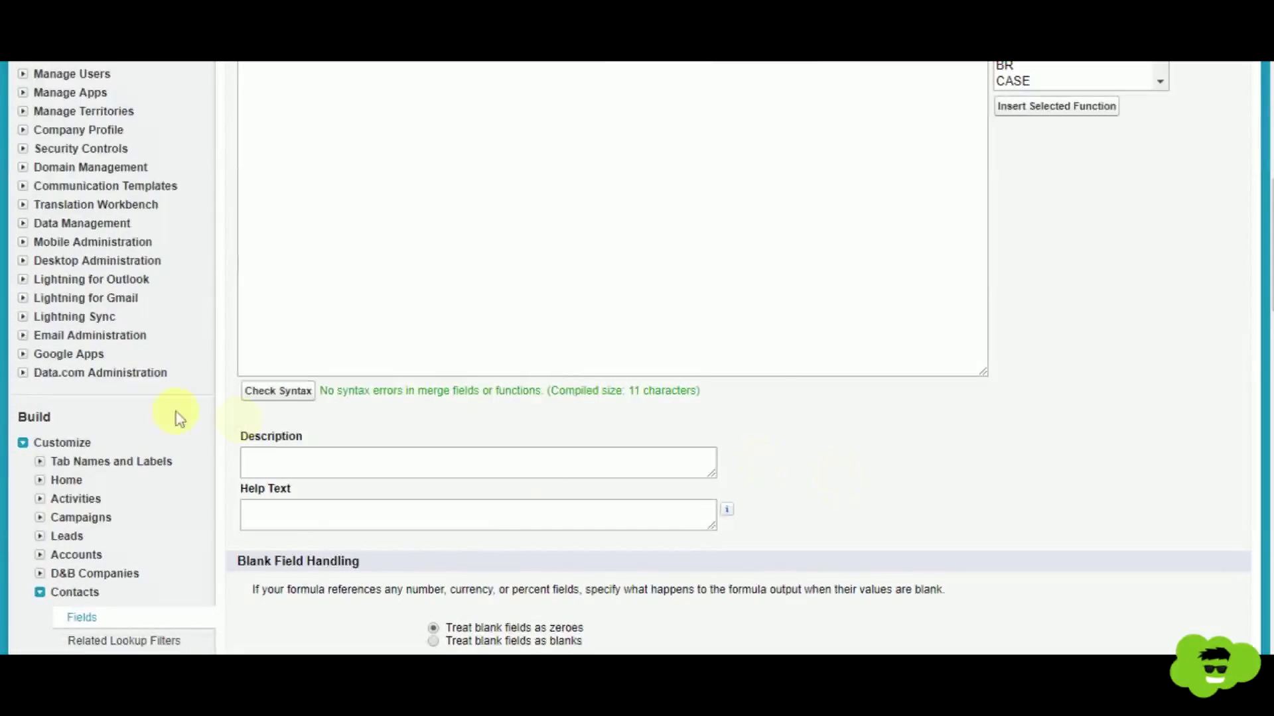
pyautogui.scroll(-5, 745, 408)
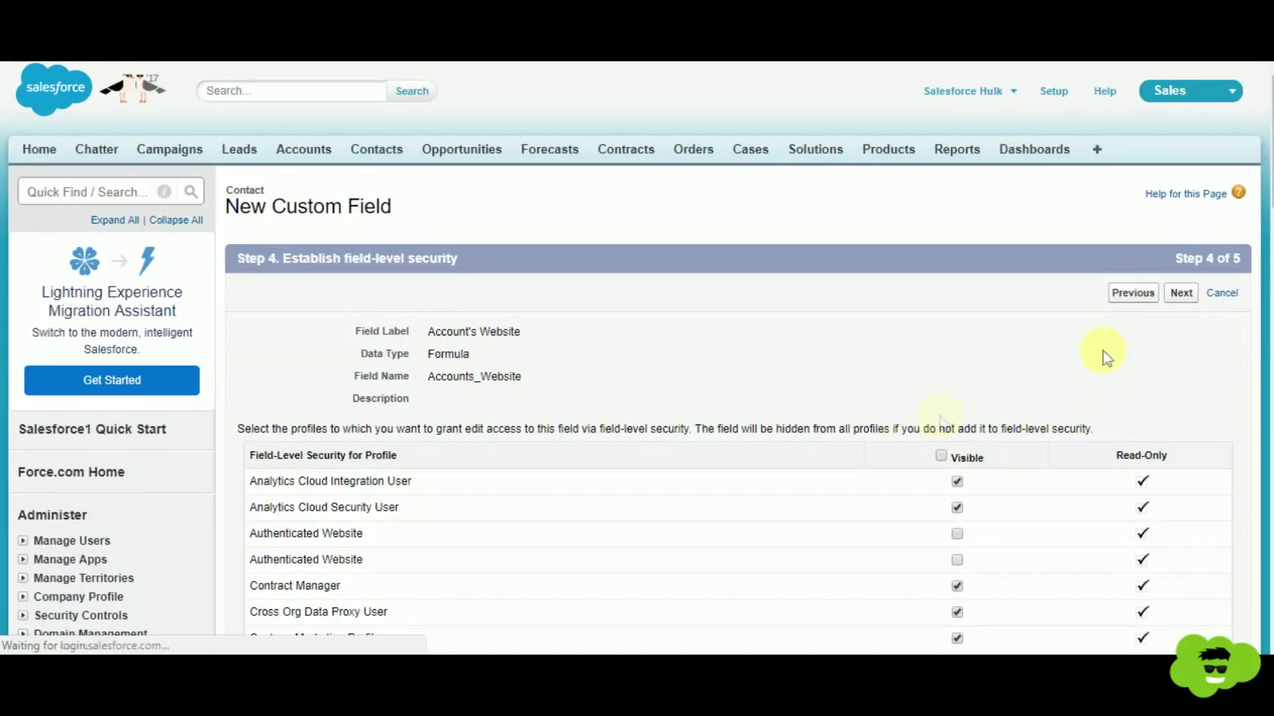
# Accept the default profile visibility, keep the field on all contact page layouts, and save it
pyautogui.scroll(1, 1116, 375)
pyautogui.scroll(-5, 1116, 375)
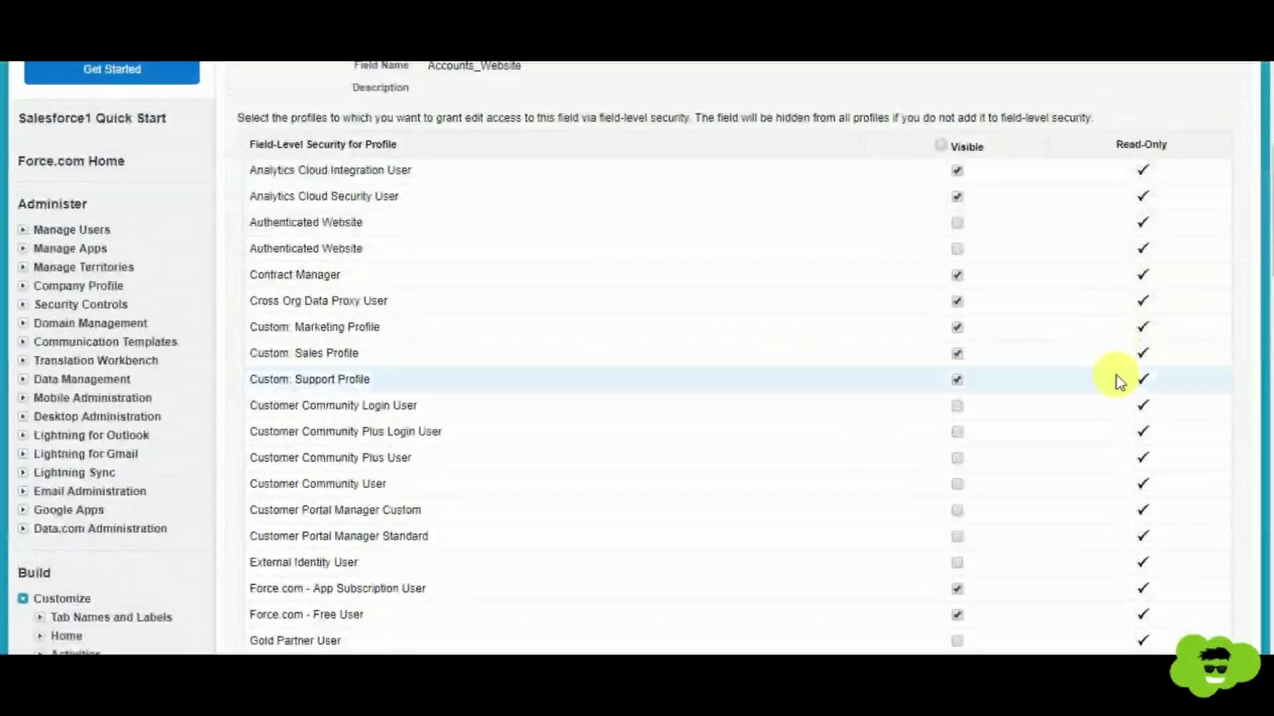
pyautogui.scroll(5, 1117, 375)
pyautogui.click(1181, 294)
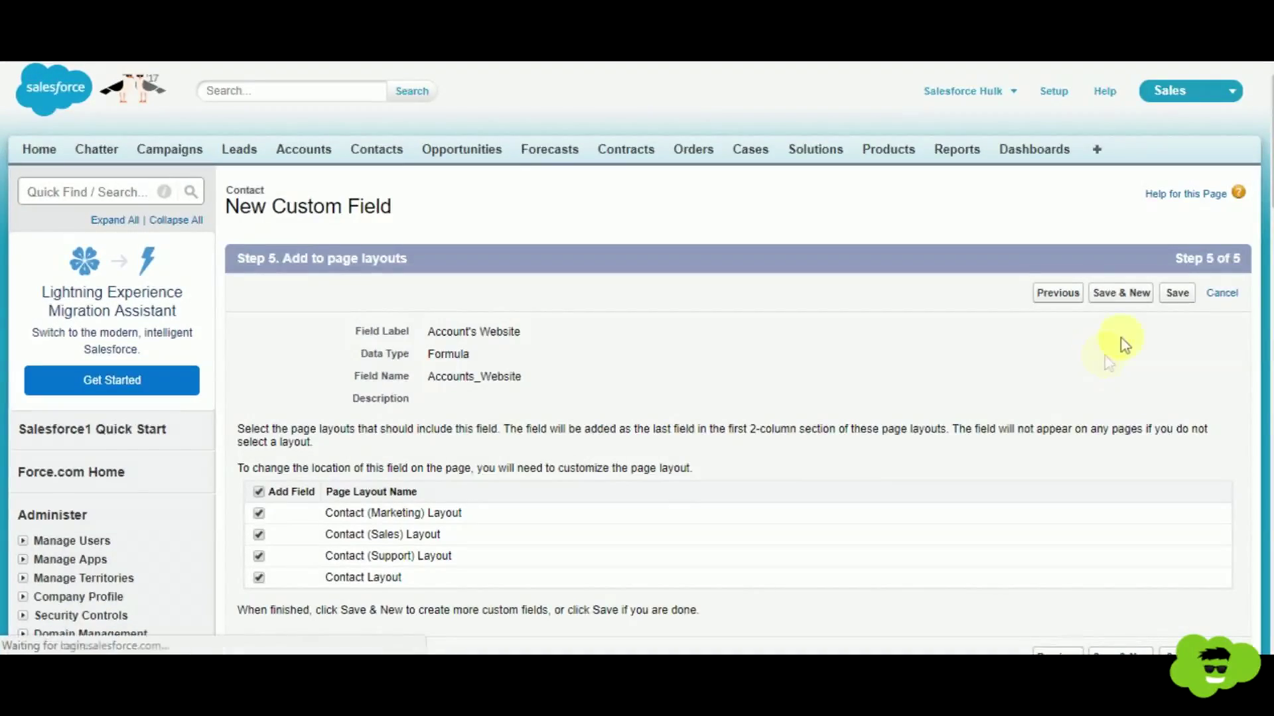
pyautogui.click(1190, 296)
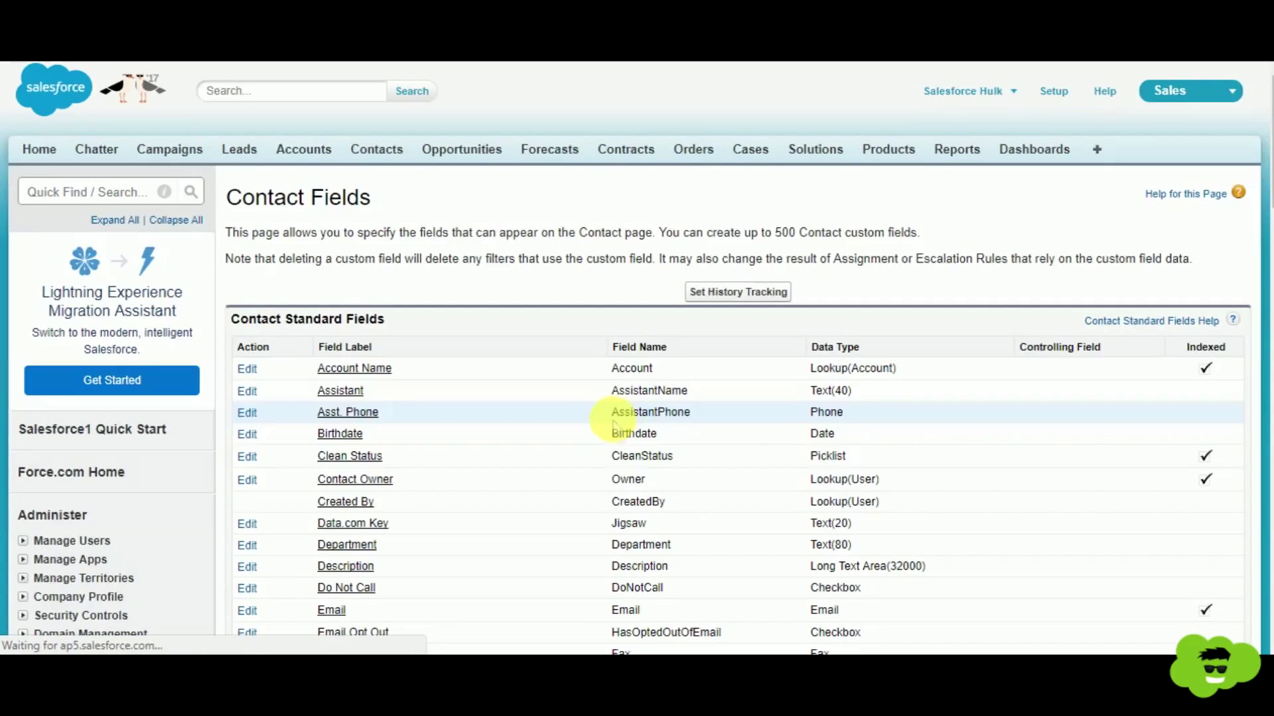
# Open the ABC Software account and check the Account's Website field on the second contact in its list
pyautogui.click(302, 159)
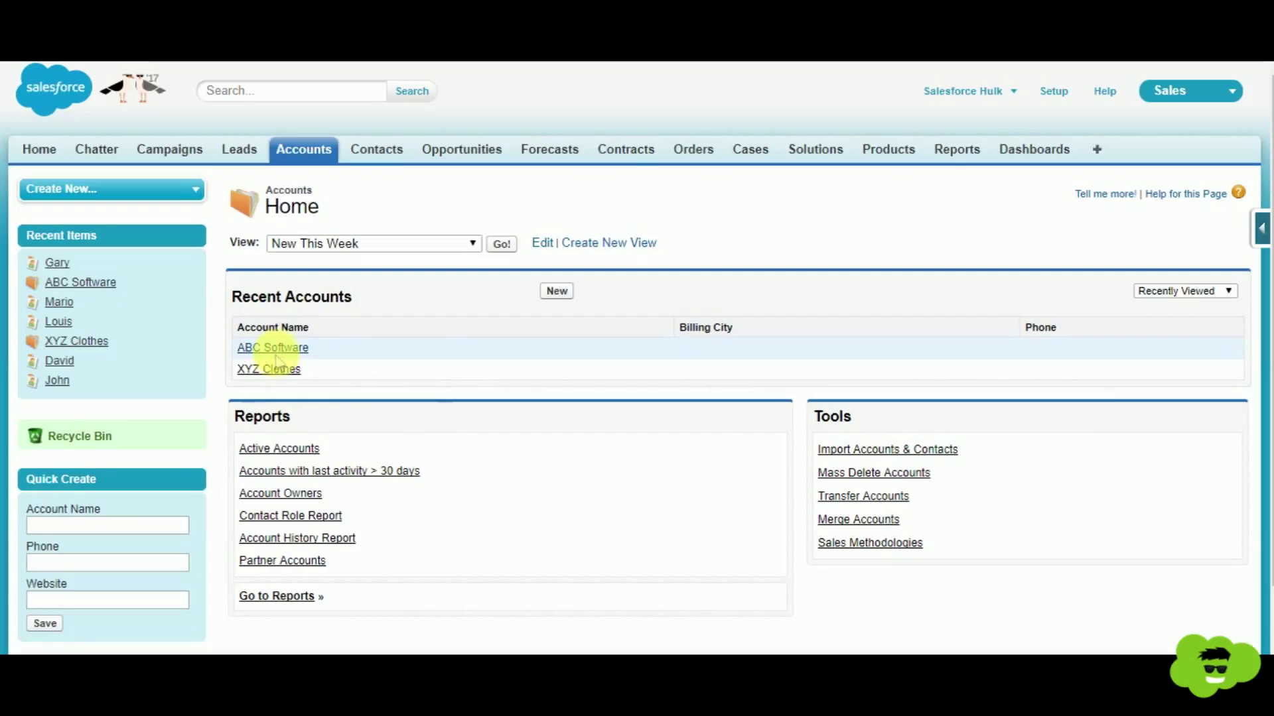
pyautogui.click(276, 352)
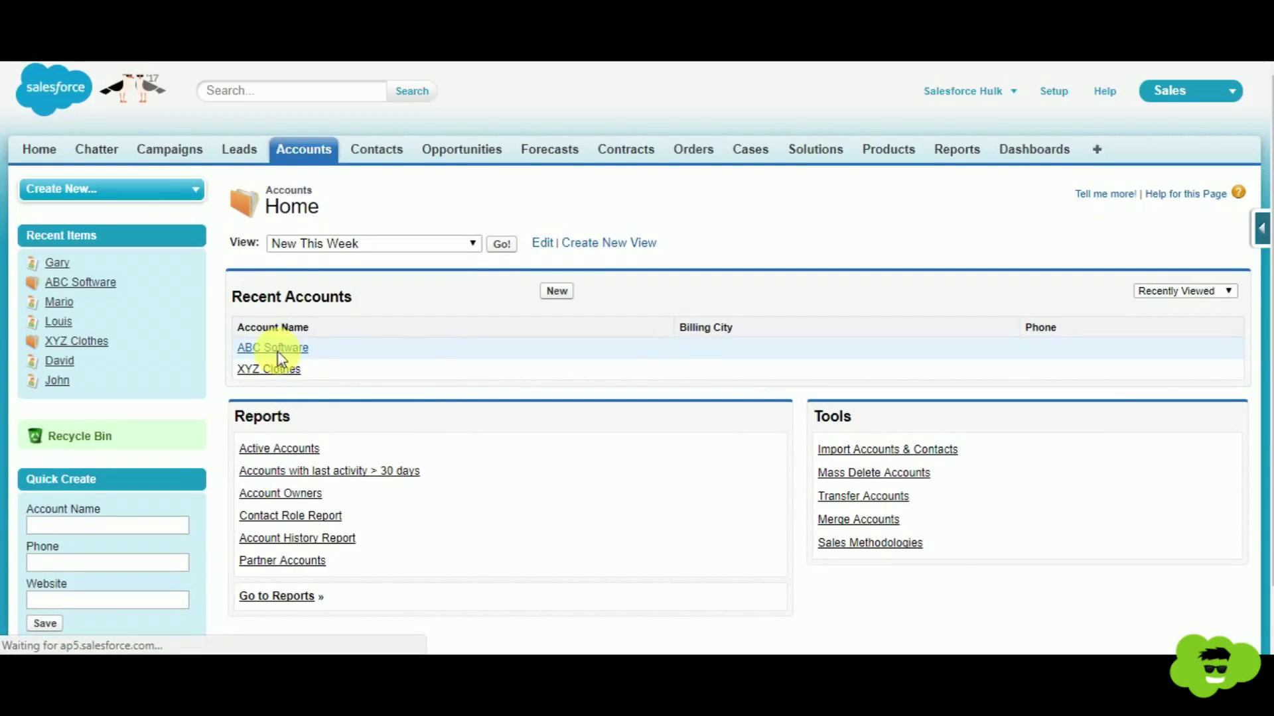
pyautogui.scroll(-10, 685, 349)
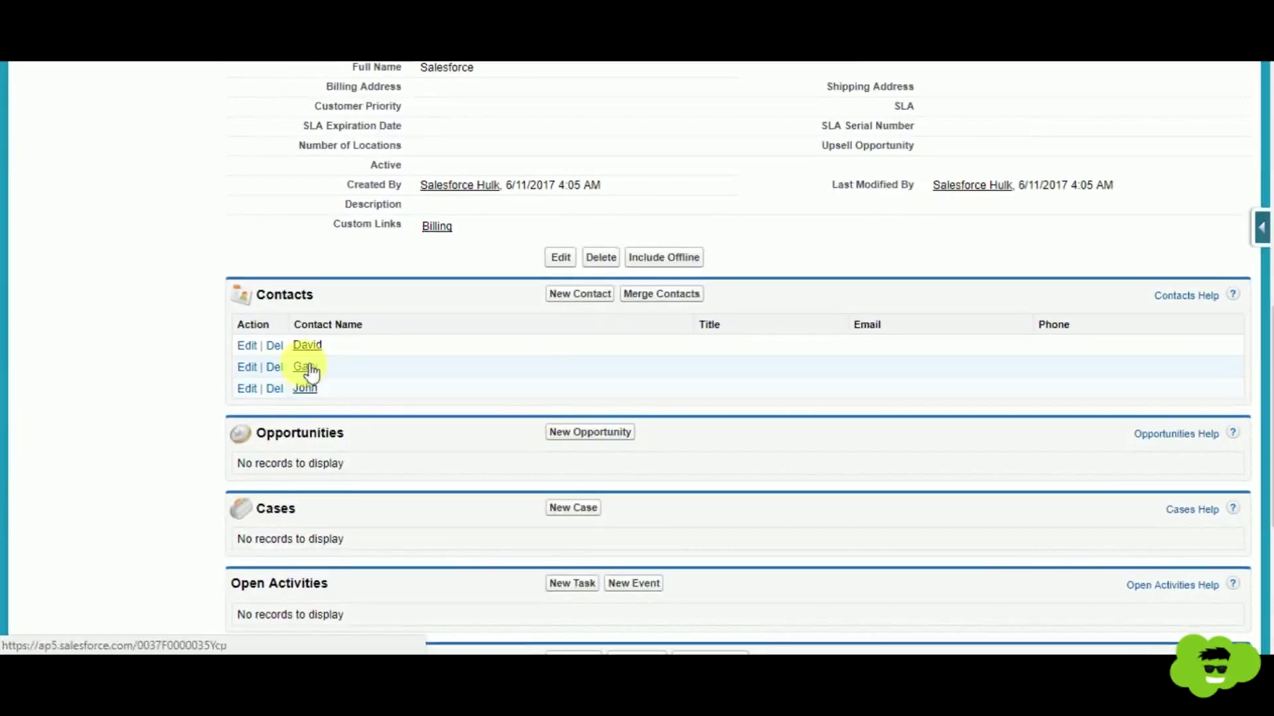
pyautogui.click(309, 370)
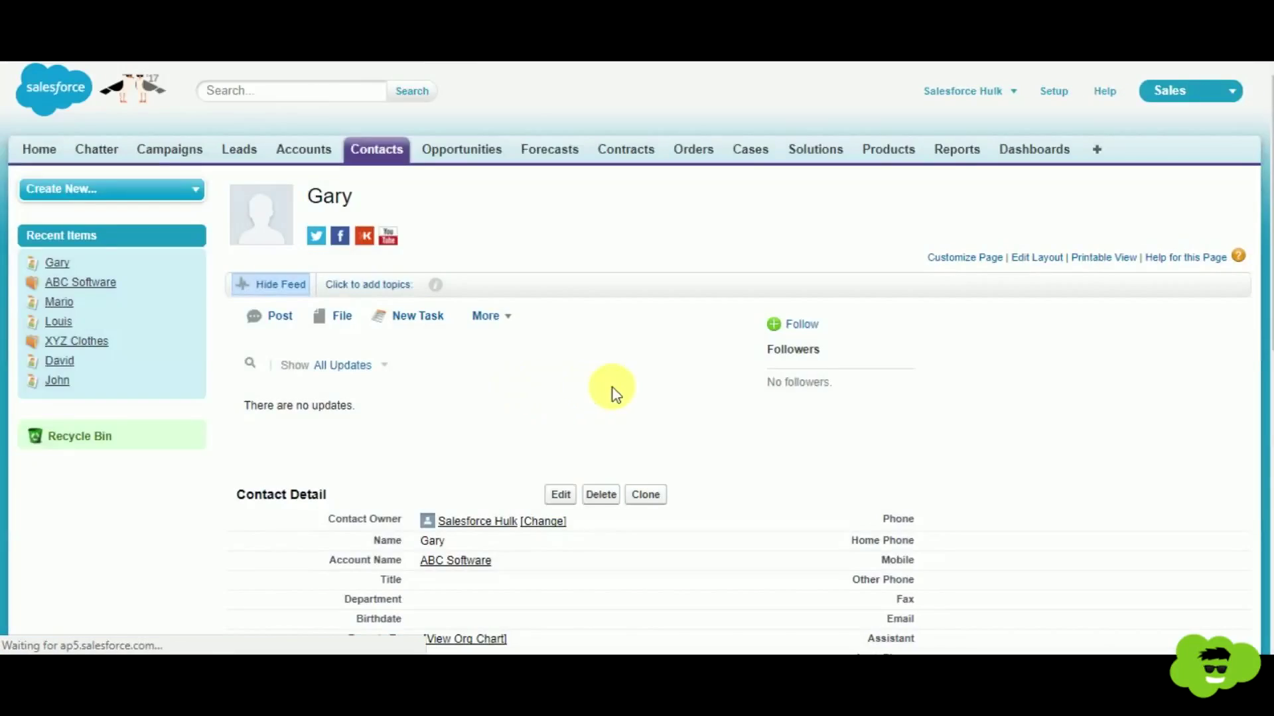
pyautogui.scroll(-7, 631, 398)
pyautogui.scroll(2, 629, 393)
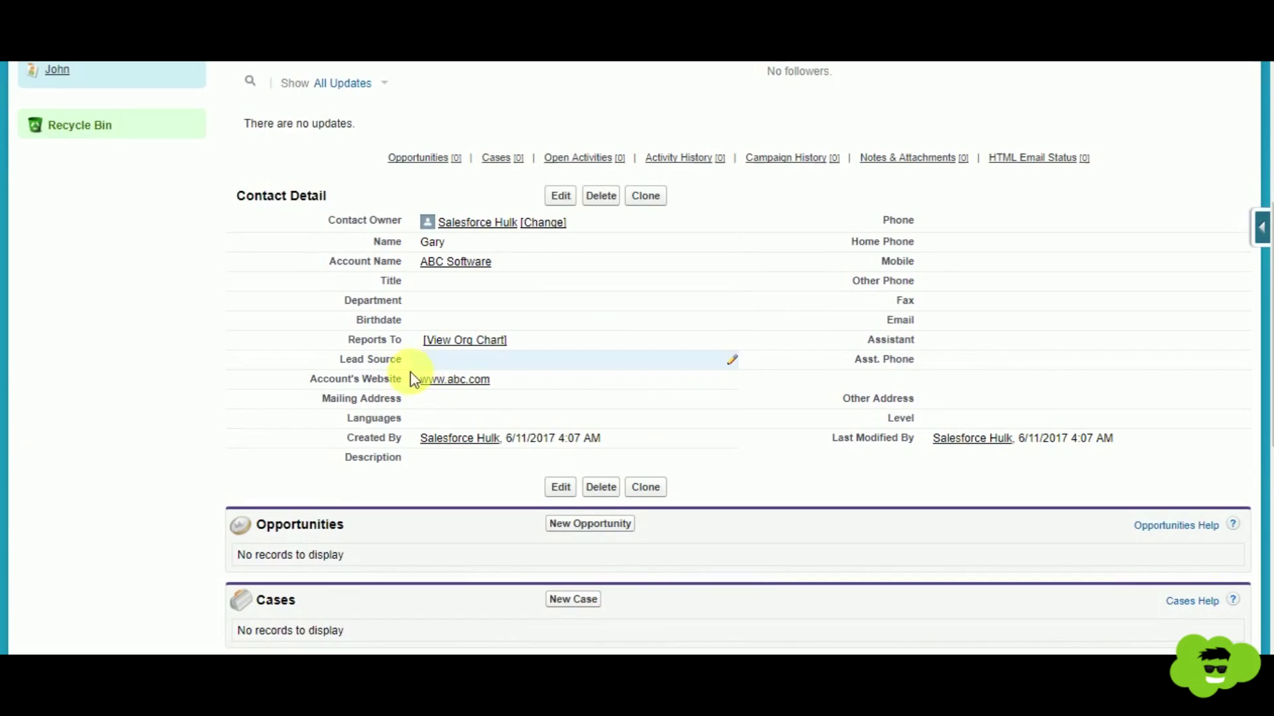
# Return to the ABC Software account and check the Account's Website field on the last contact in its list
pyautogui.scroll(3, 521, 392)
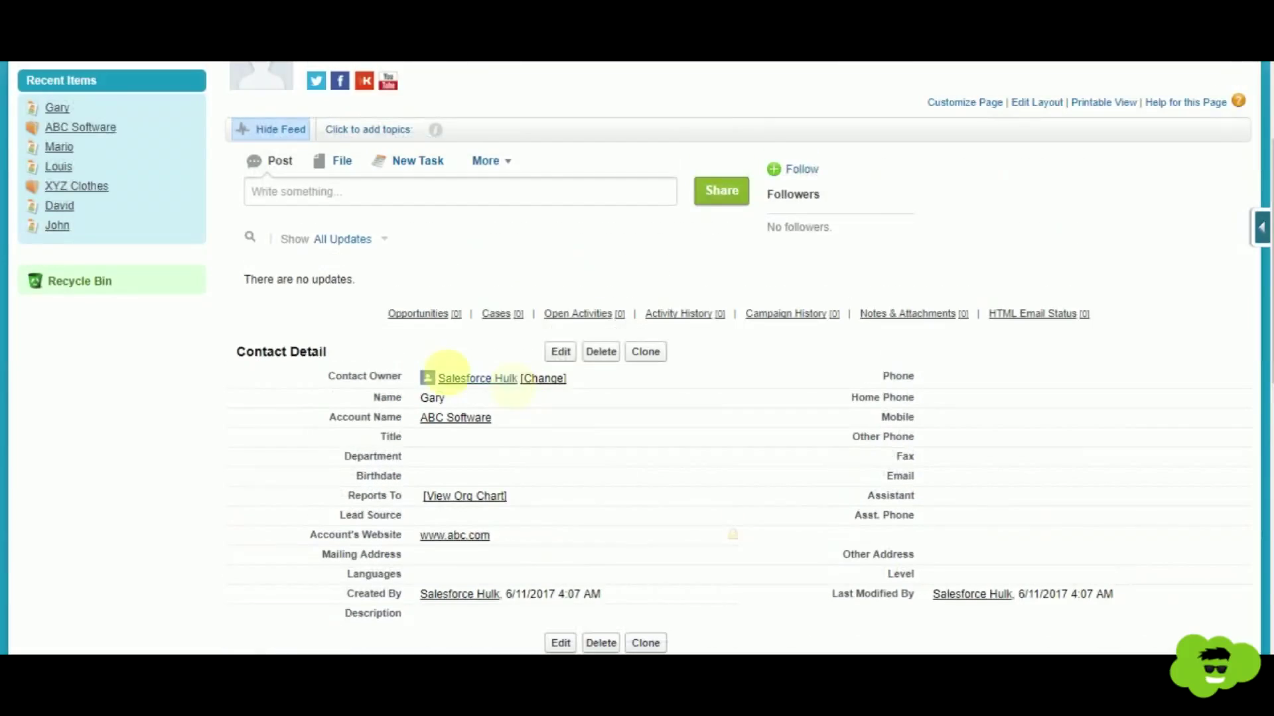
pyautogui.click(455, 417)
pyautogui.scroll(-10, 520, 364)
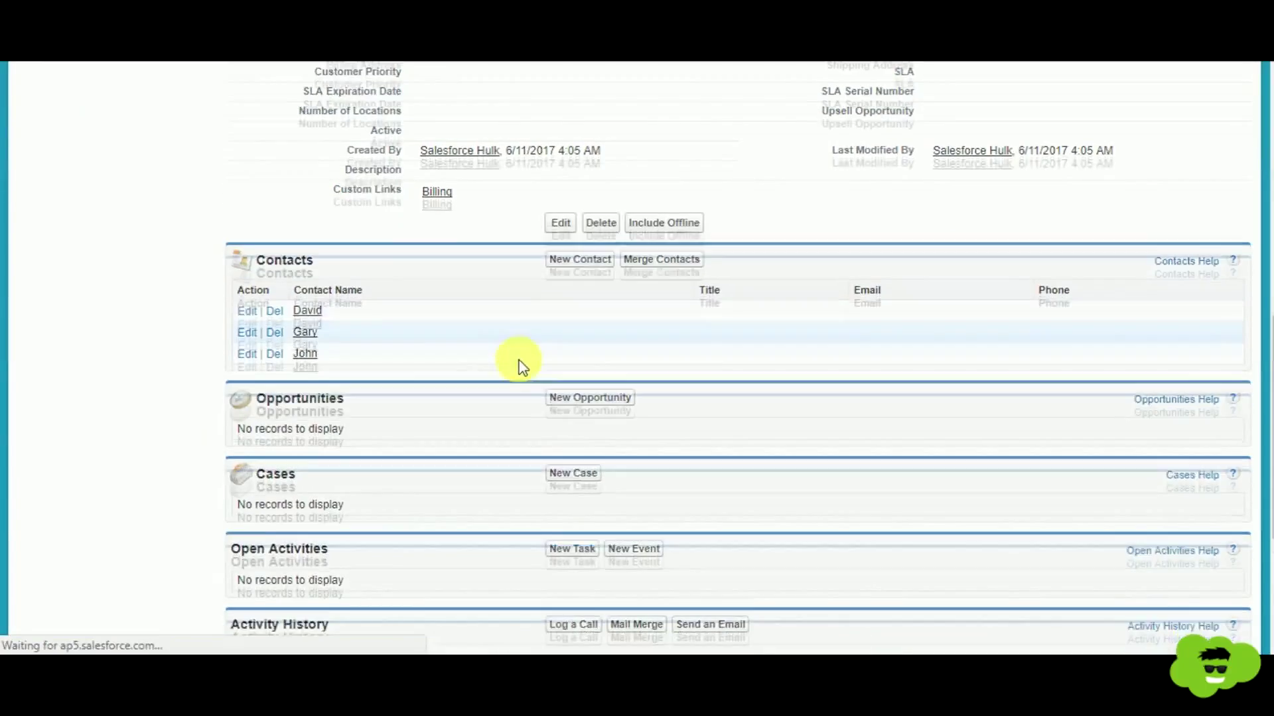
pyautogui.click(306, 237)
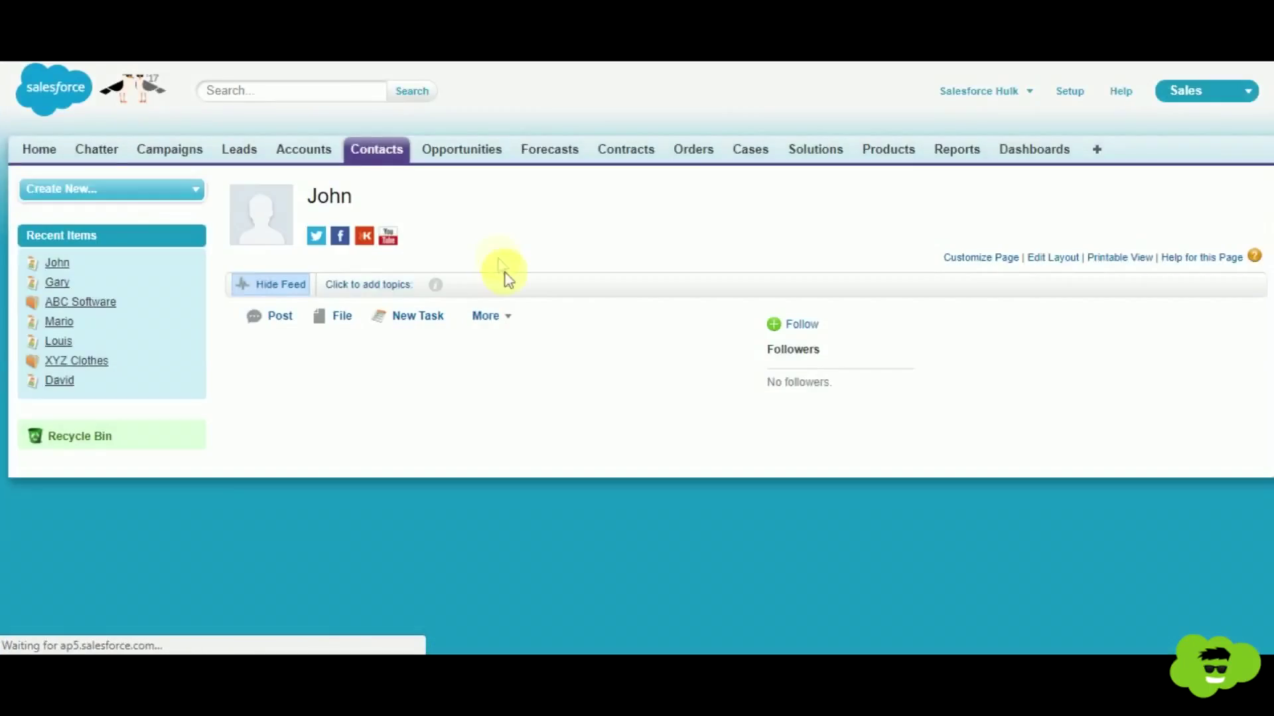
pyautogui.scroll(-5, 518, 318)
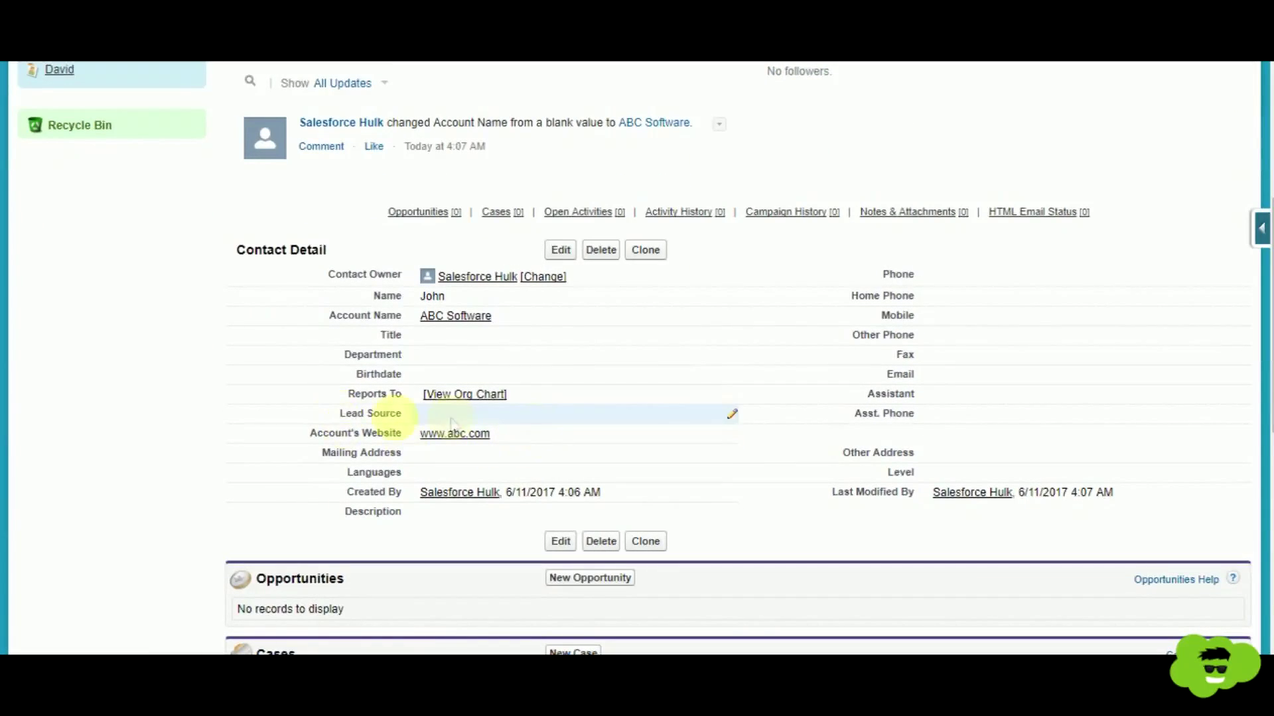
pyautogui.scroll(5, 524, 435)
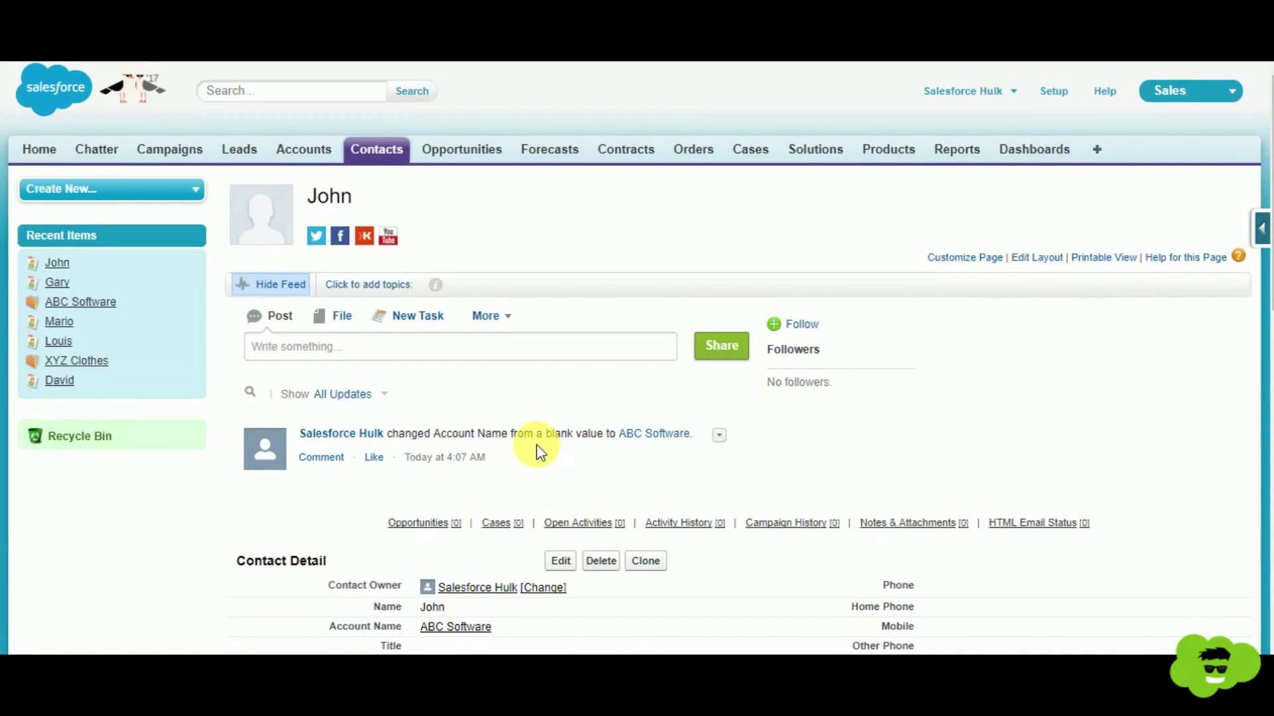
pyautogui.scroll(-5, 537, 452)
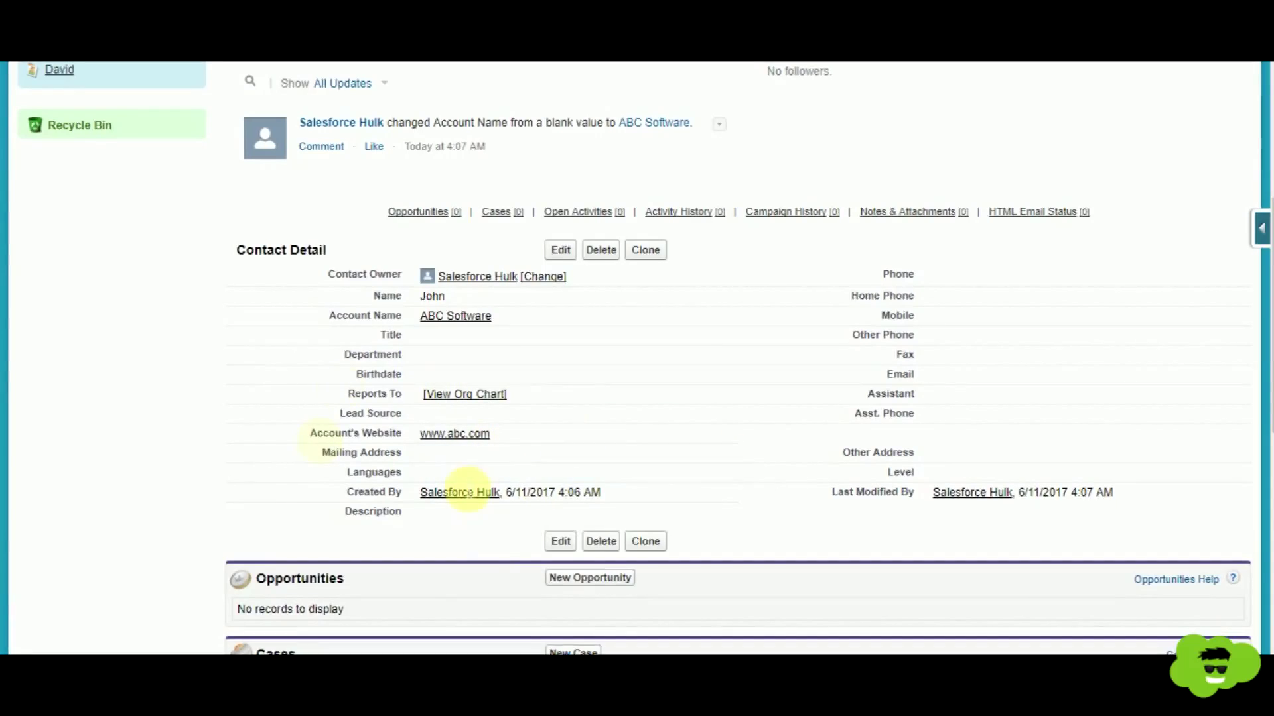
pyautogui.scroll(5, 511, 438)
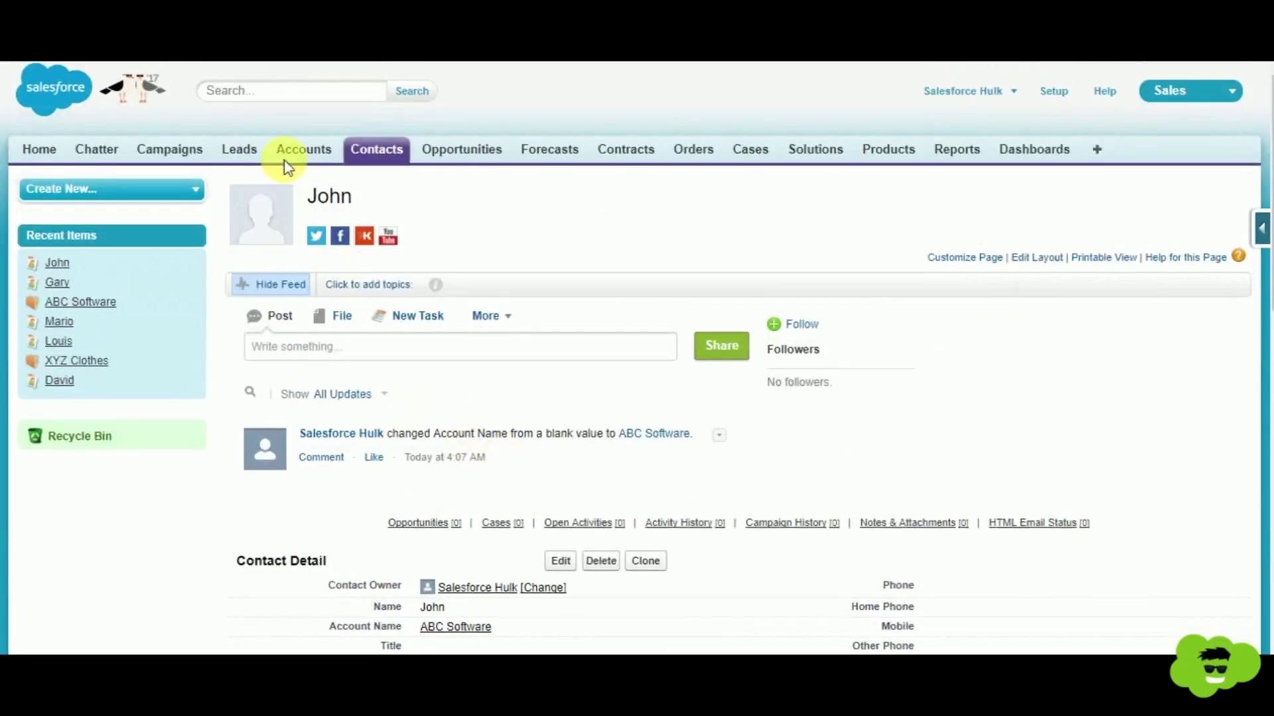
# Open the XYZ Clothes account and check the Account's Website field on the first contact in its list
pyautogui.click(318, 151)
pyautogui.scroll(-1, 313, 362)
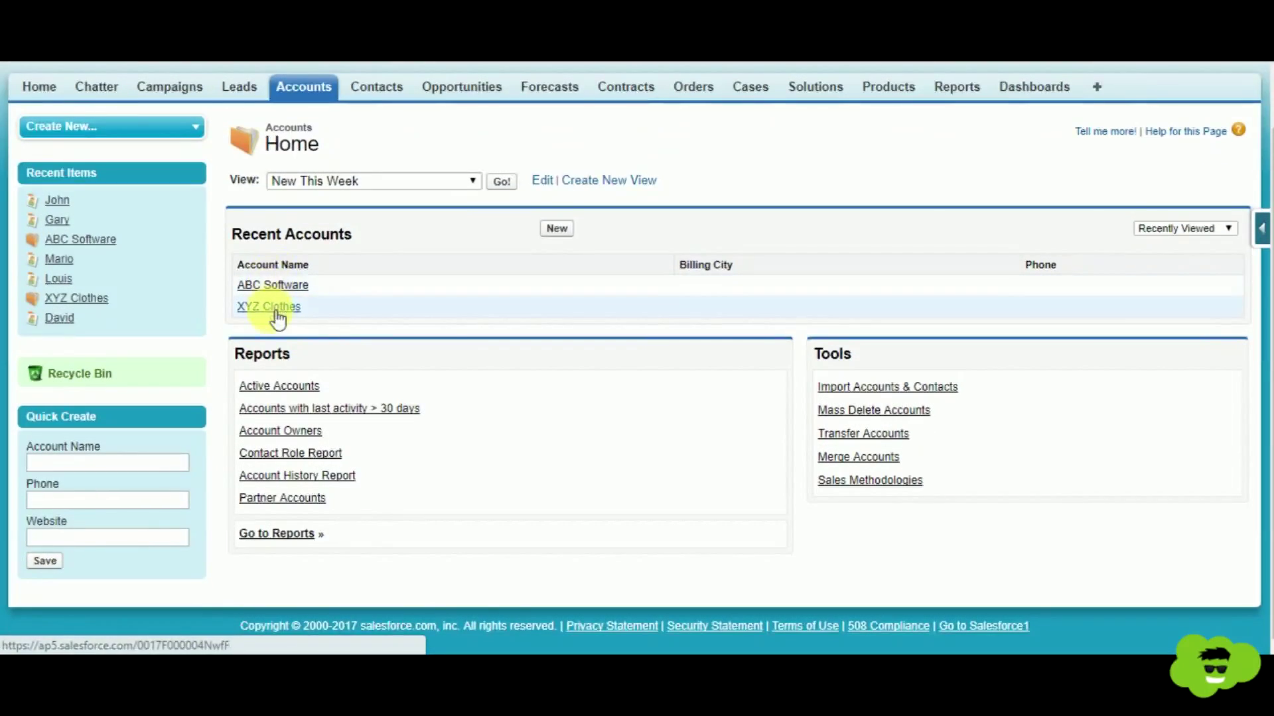
pyautogui.click(272, 308)
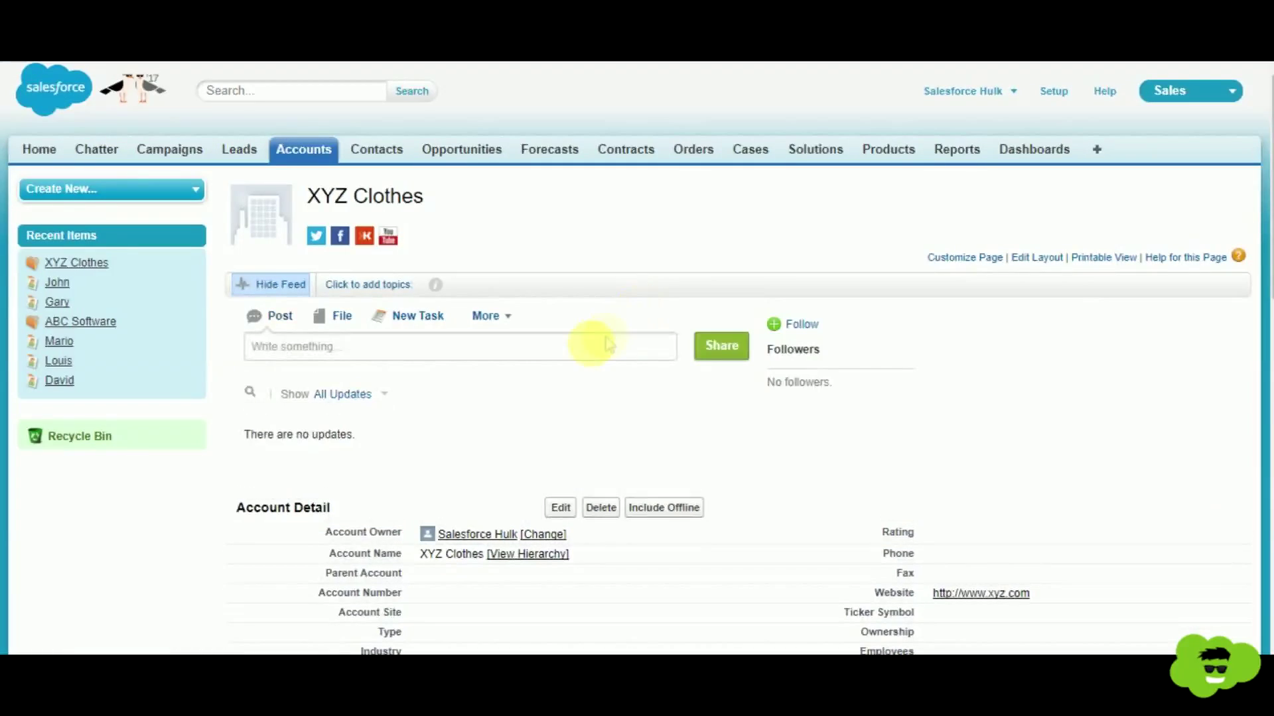
pyautogui.scroll(-6, 592, 345)
pyautogui.scroll(-4, 592, 345)
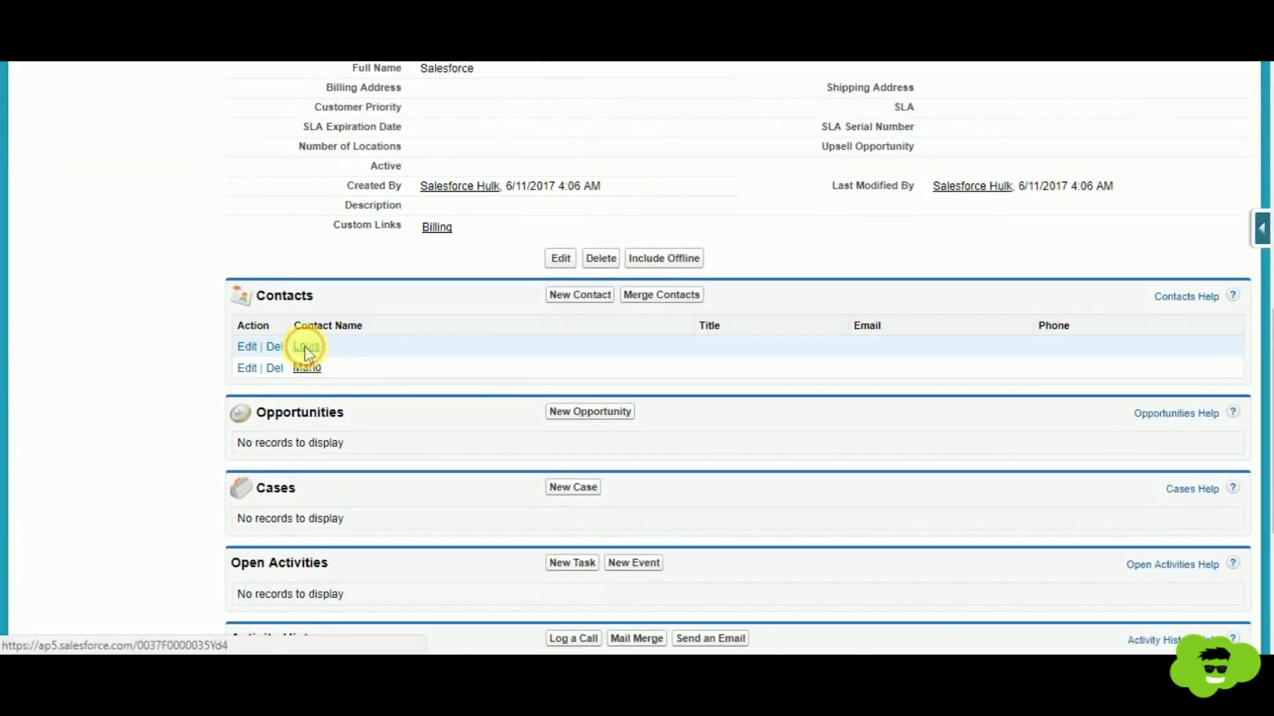
pyautogui.scroll(-5, 541, 380)
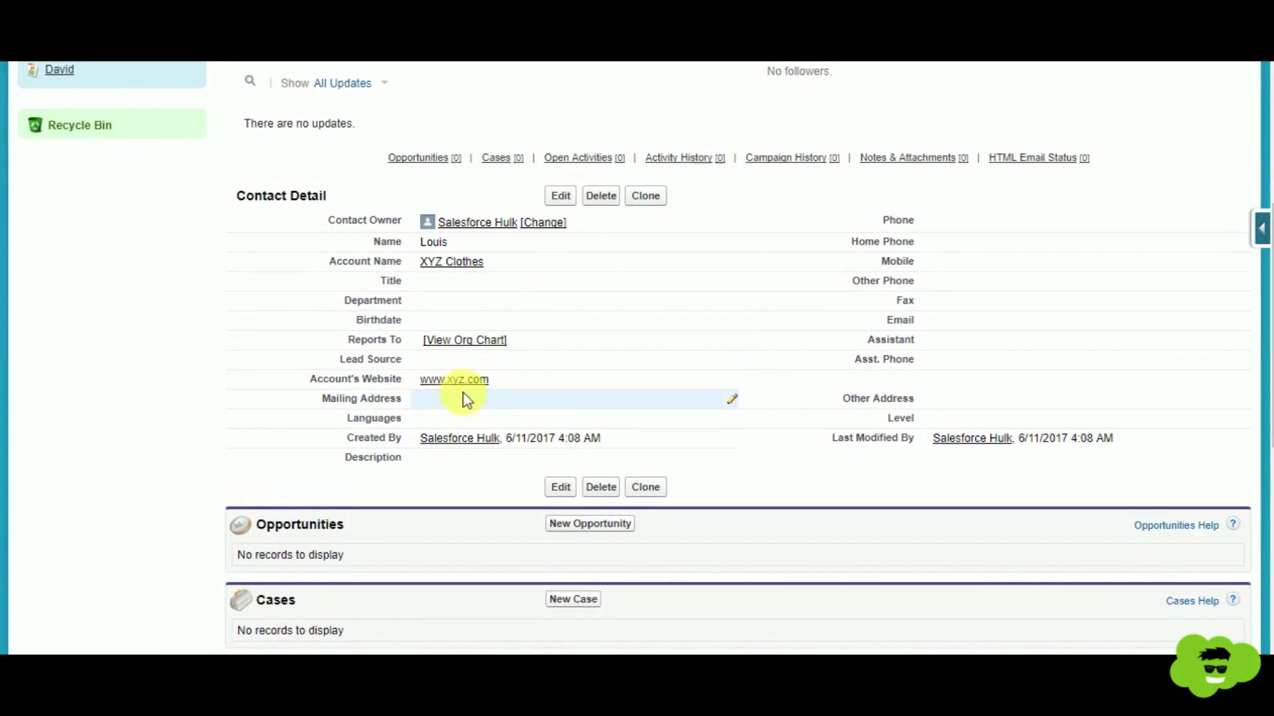
pyautogui.scroll(5, 467, 400)
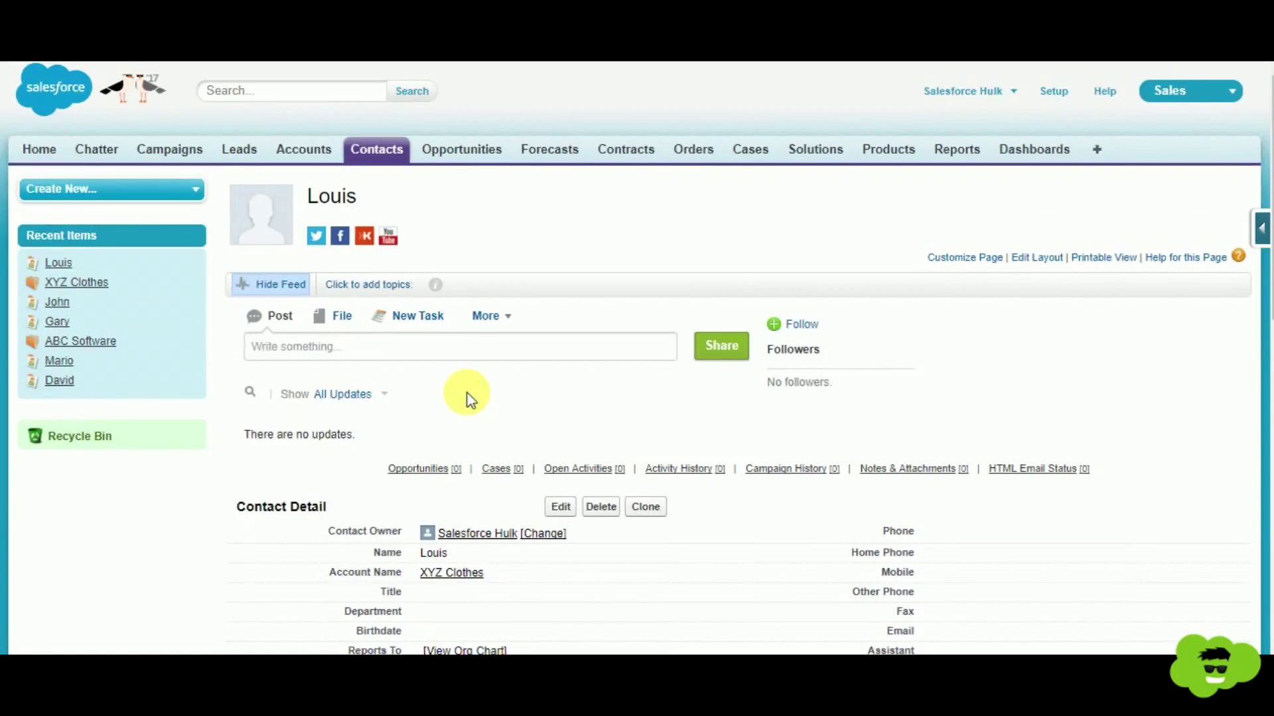